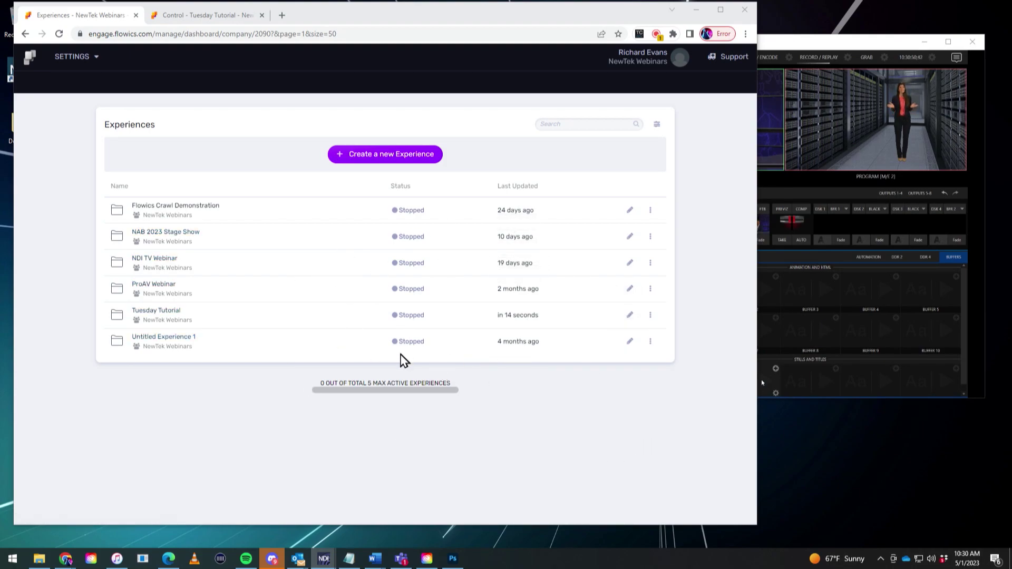
Step: Bring the TC2-CONTROLLER multiviewer in NDI Studio Monitor in front of the browser
click(792, 47)
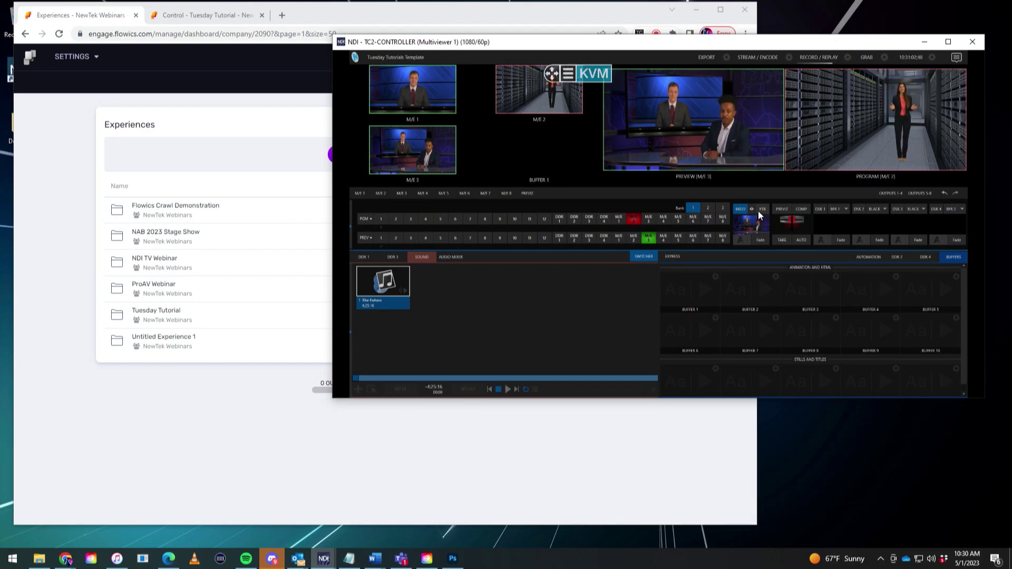
Step: Open the Tuesday Tutorial experience in Flowics and start it running
click(507, 28)
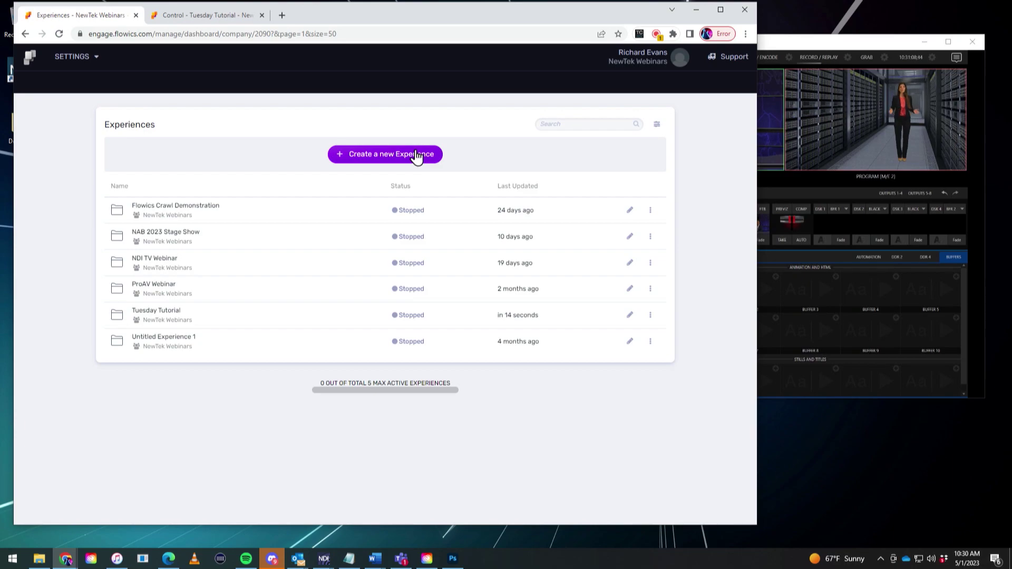
click(168, 314)
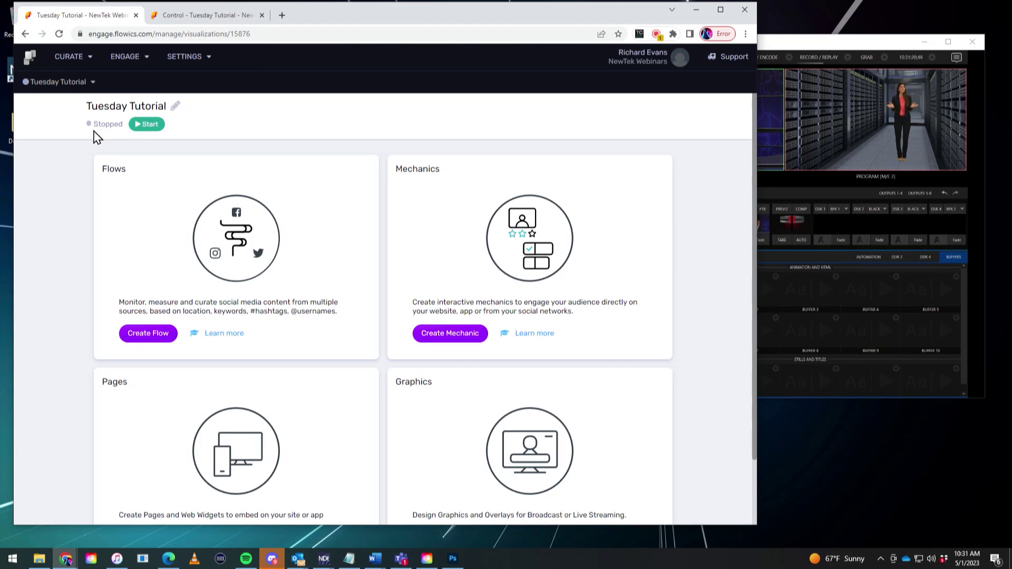
click(156, 129)
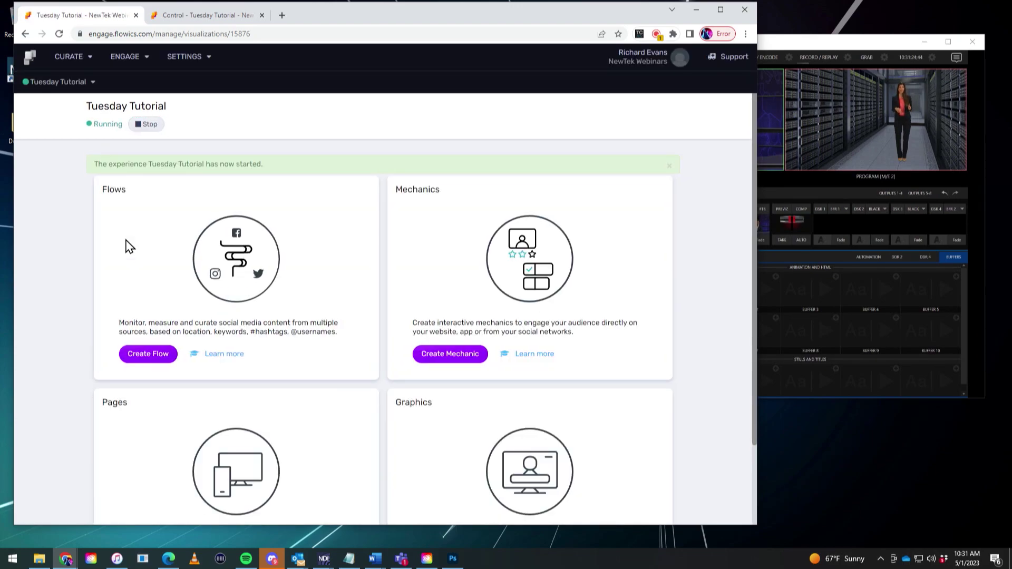
scroll(129, 246, down, 1)
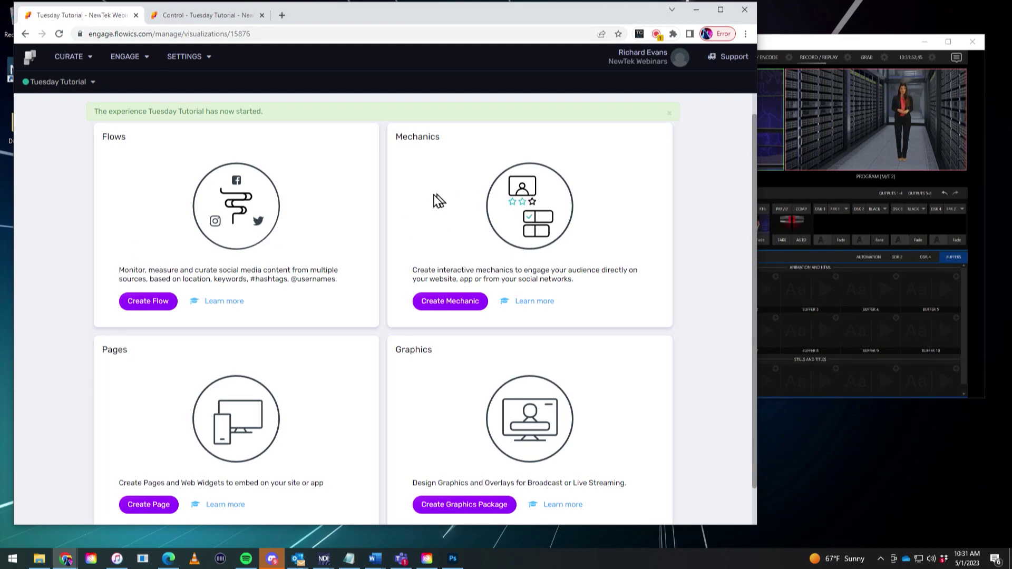
click(471, 302)
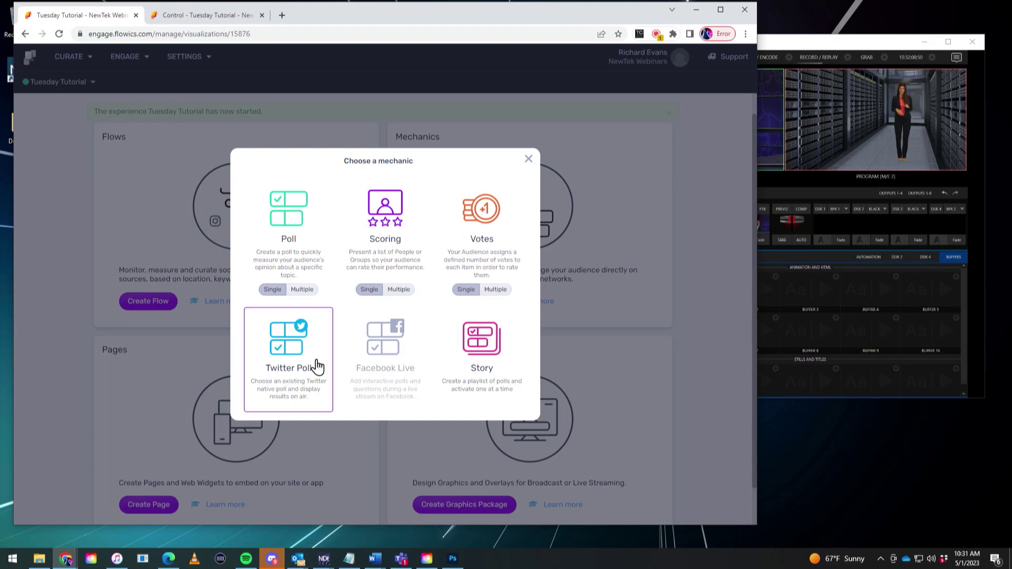
Step: Create a single-choice poll and rename it from New Poll to Beverage
click(273, 290)
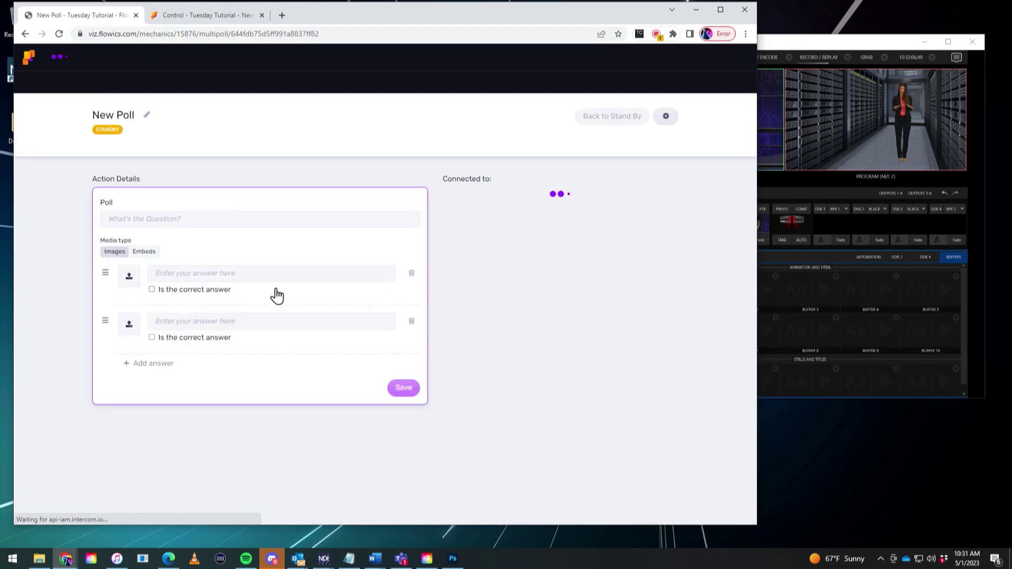
click(147, 115)
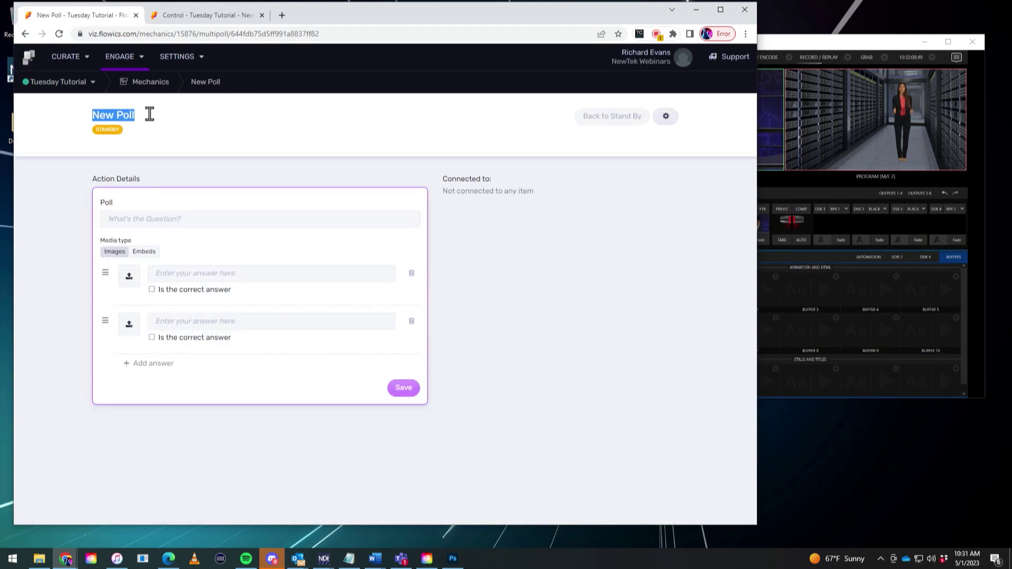
text(Beverage)
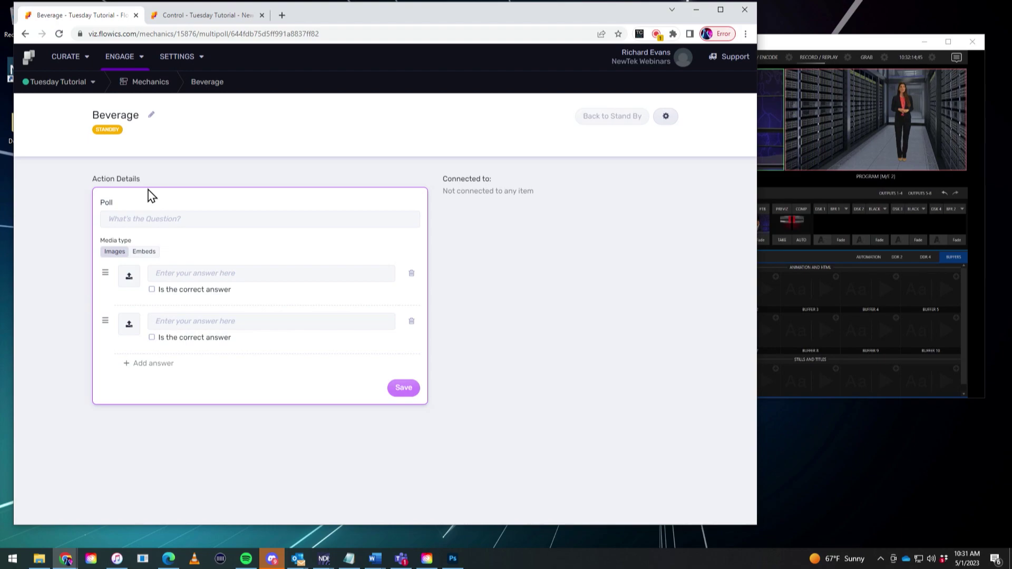
click(151, 222)
Step: Enter the question 'Which do you prefer?' with the answers Coffee and Tea
text(W)
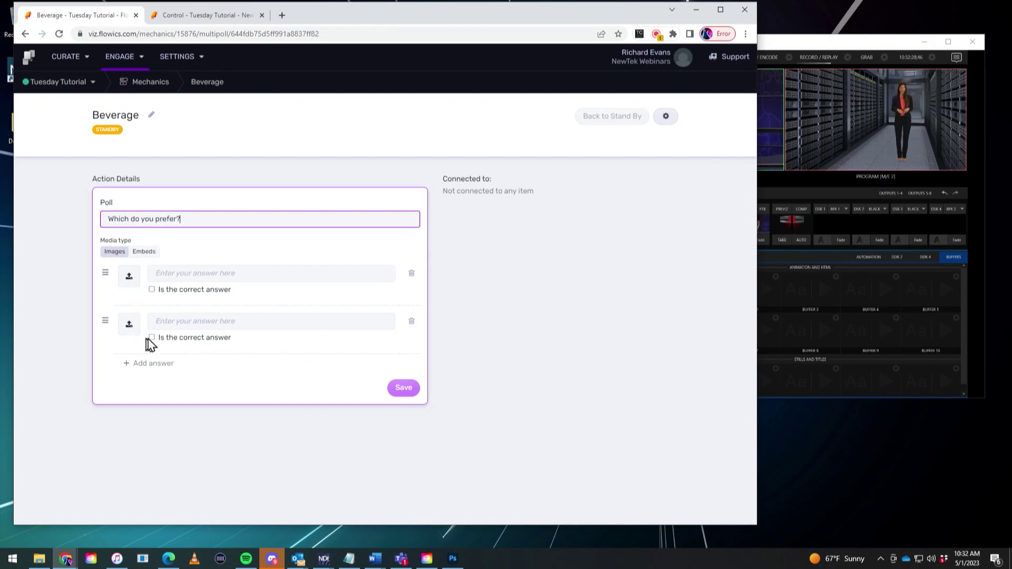
click(189, 272)
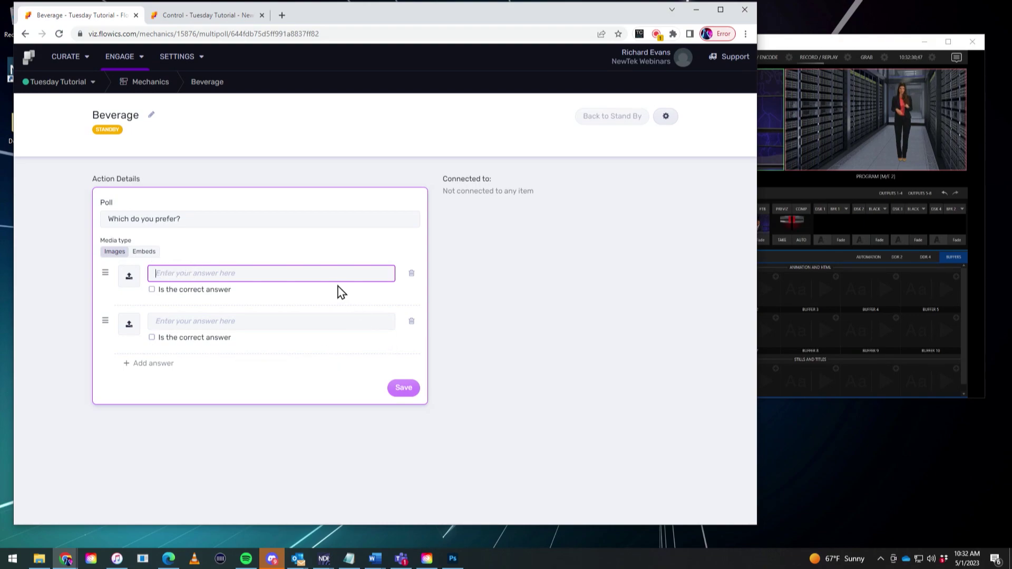
text(Coffee)
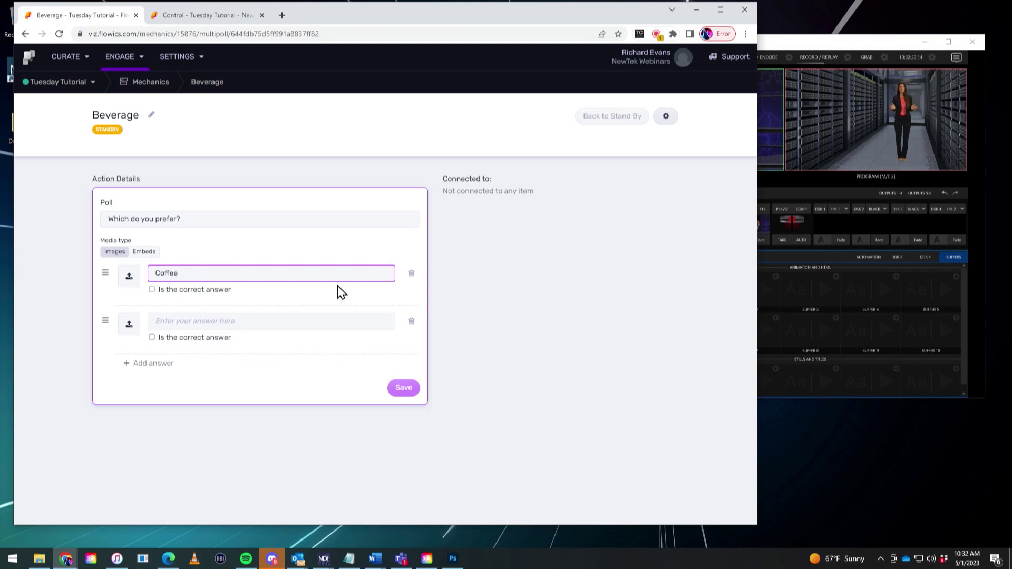
key(Tab)
text(T)
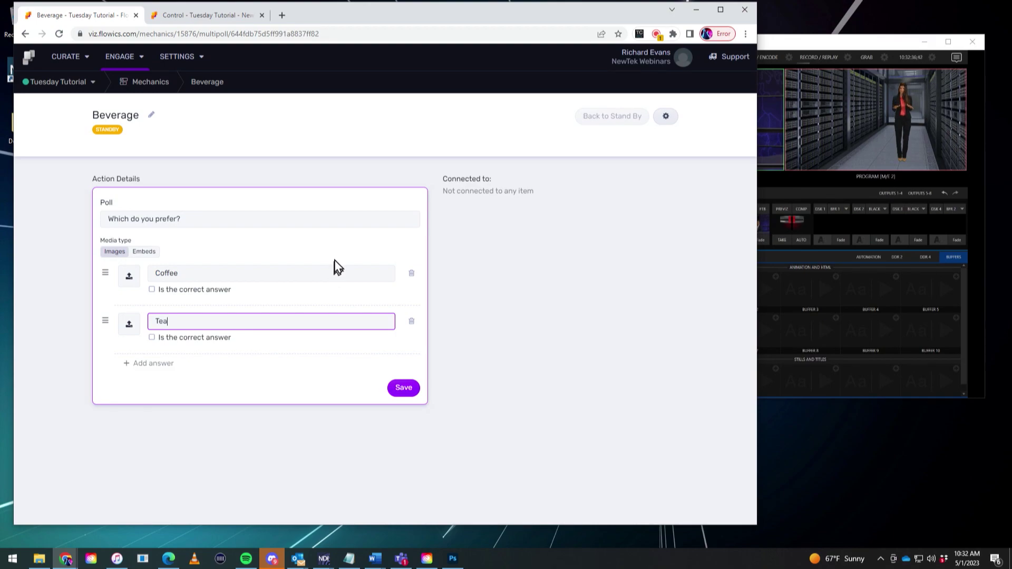
click(331, 261)
Step: Add a third and fourth answer, then delete both so only two remain
click(157, 367)
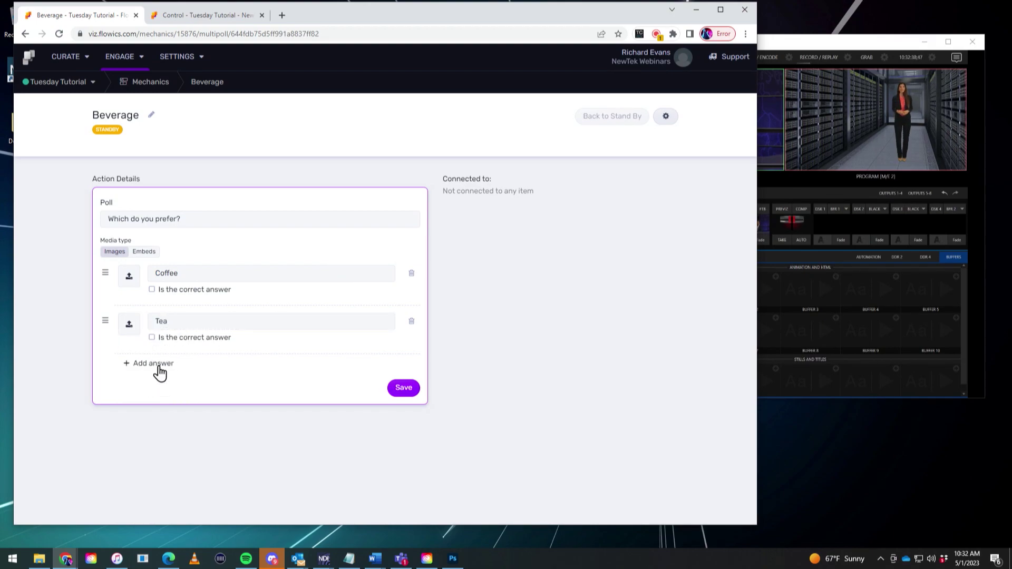
click(162, 415)
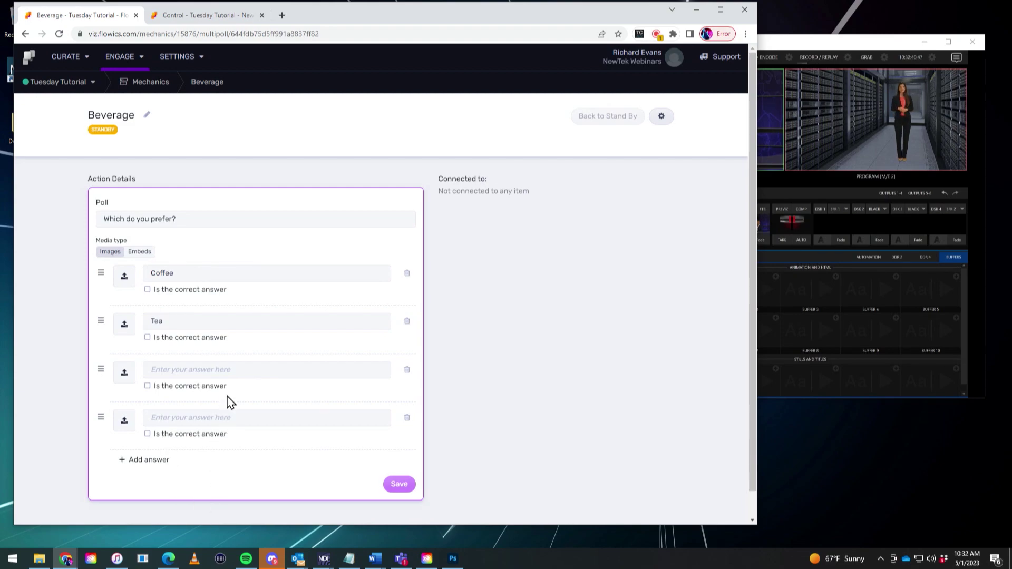
click(408, 418)
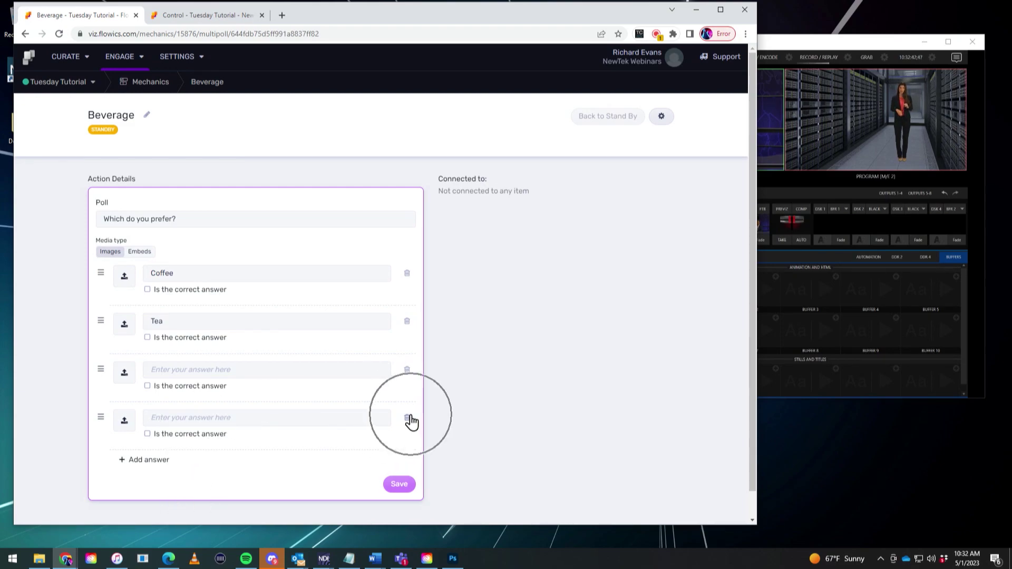
click(411, 371)
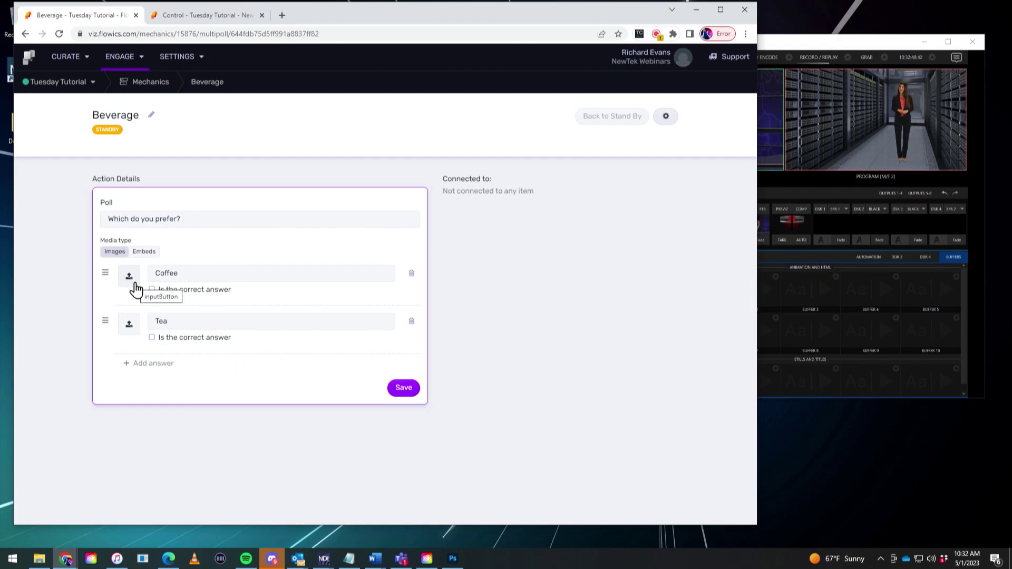
Step: Attach the coffee photo from the Assets Library to the Coffee answer
click(149, 257)
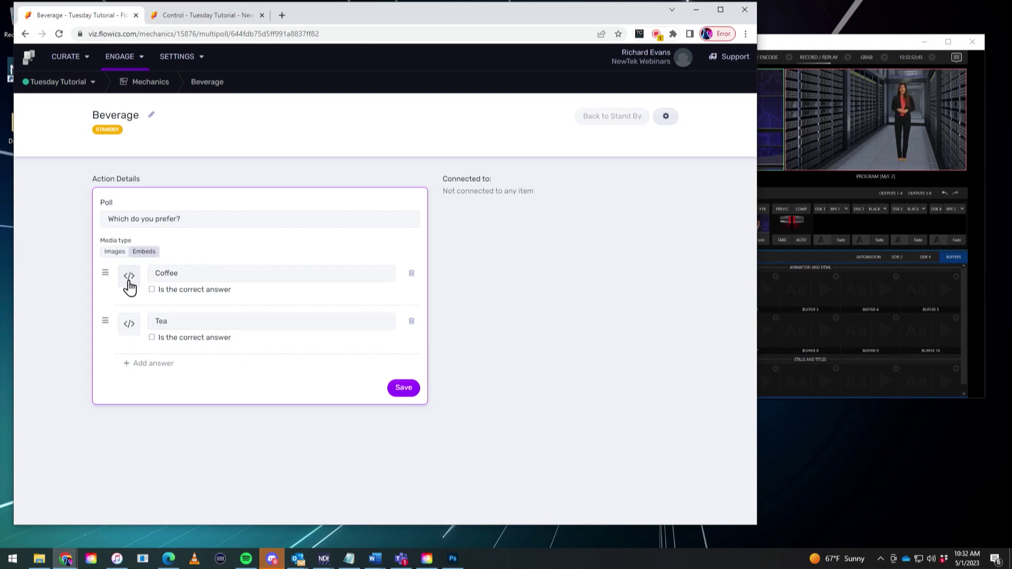
click(117, 253)
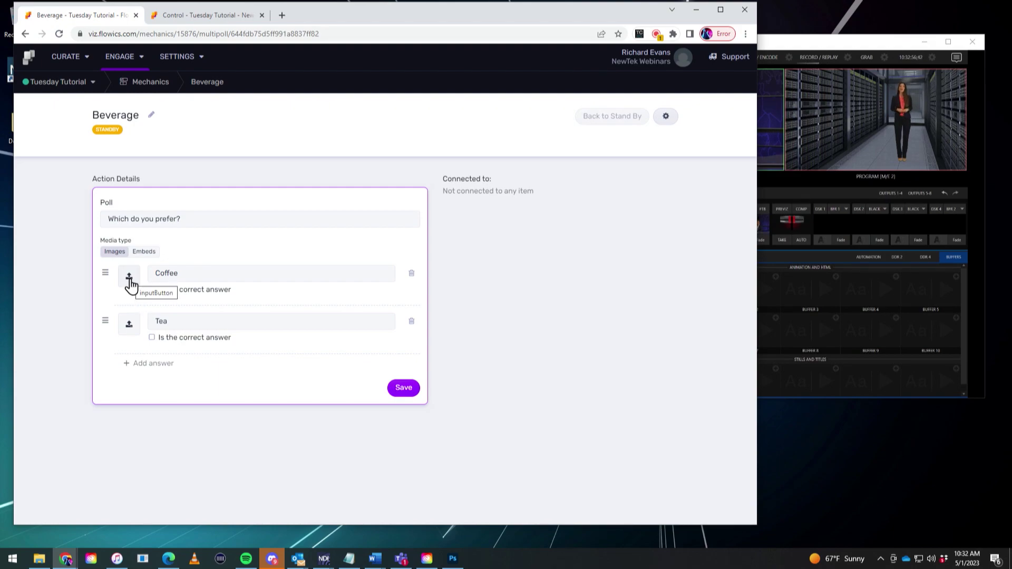
click(131, 284)
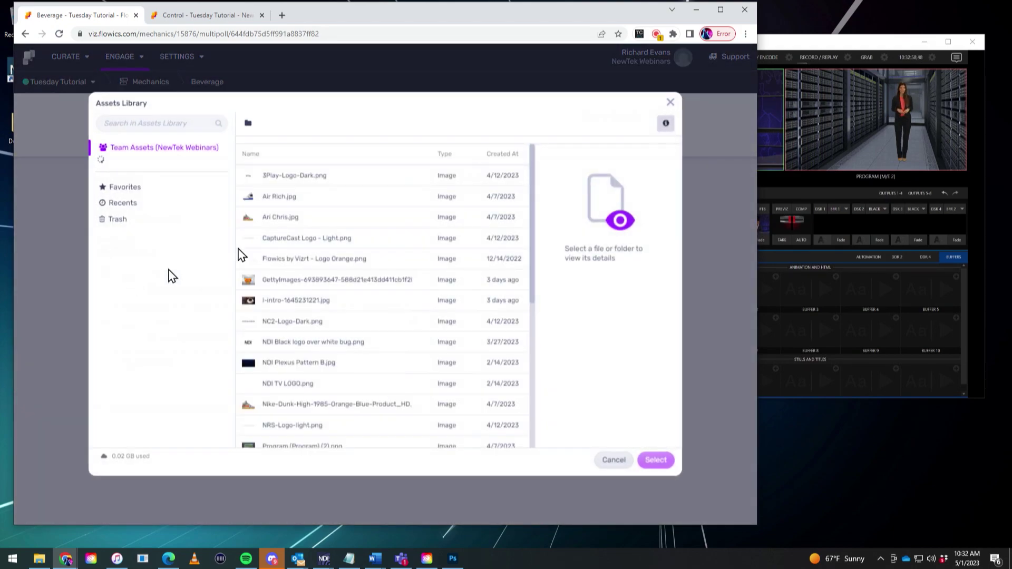
click(276, 150)
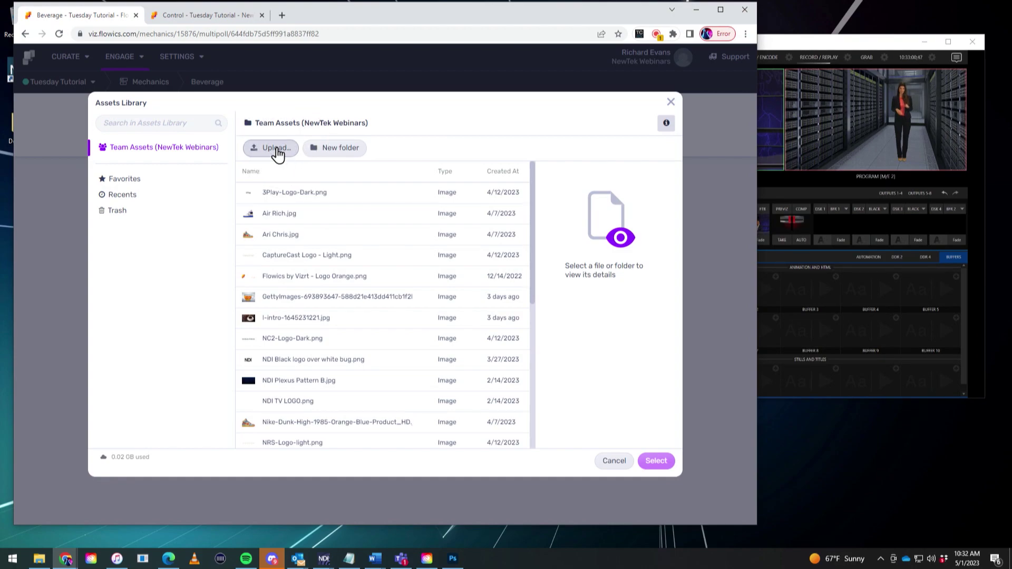
click(287, 318)
click(657, 463)
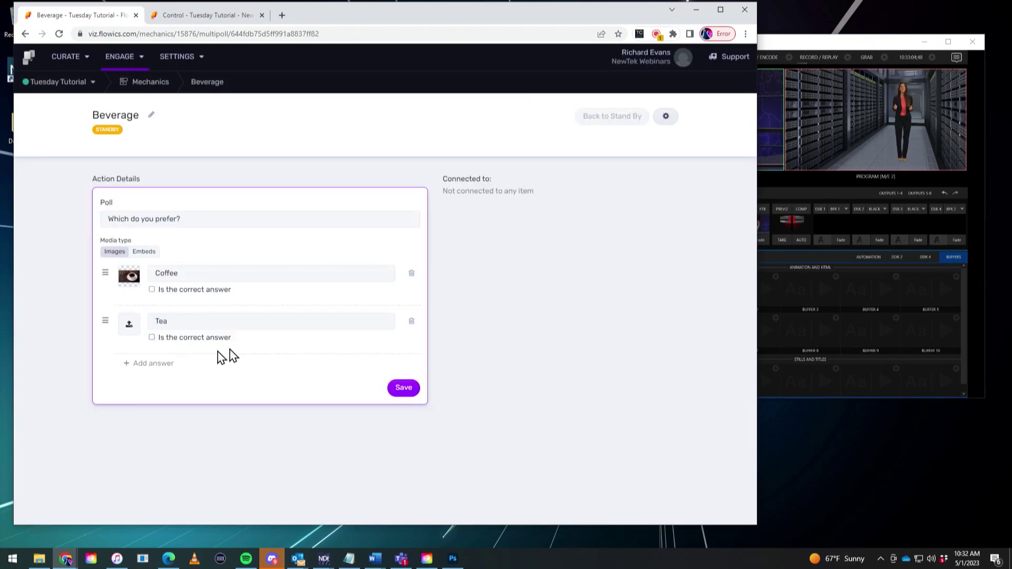
Step: Attach the tea photo to the Tea answer, save the poll, and open it for voting
click(131, 325)
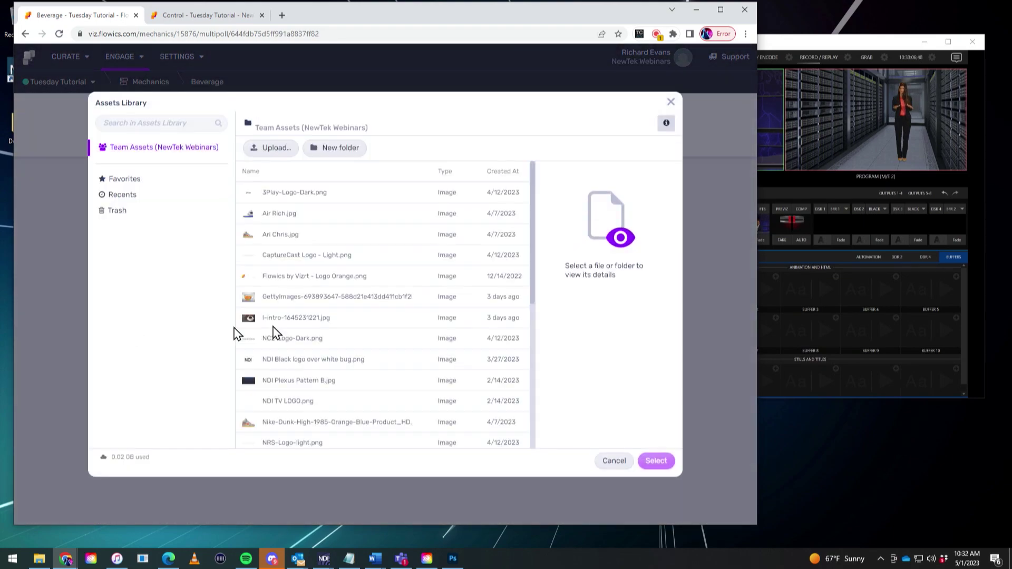
click(294, 296)
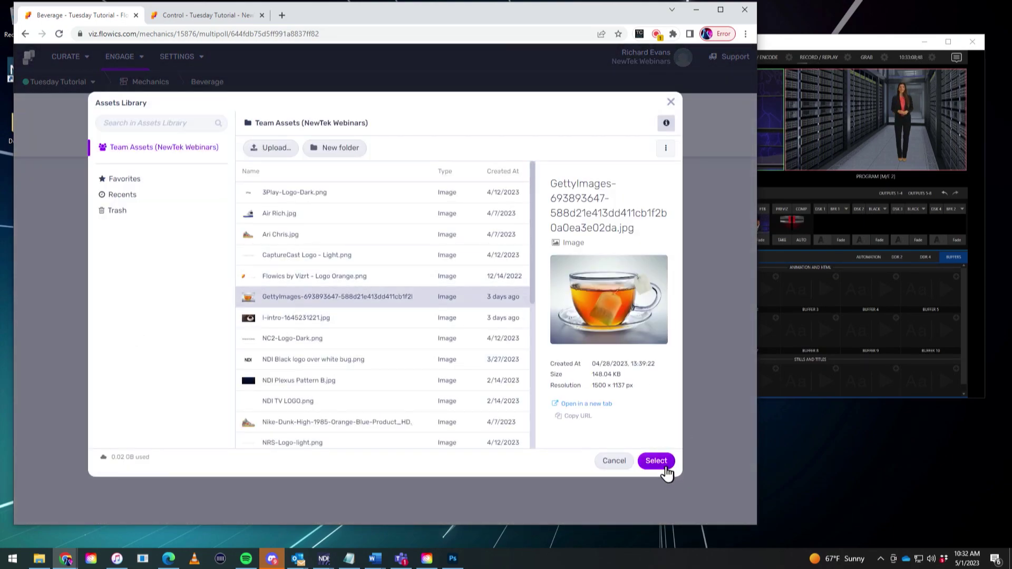
click(656, 461)
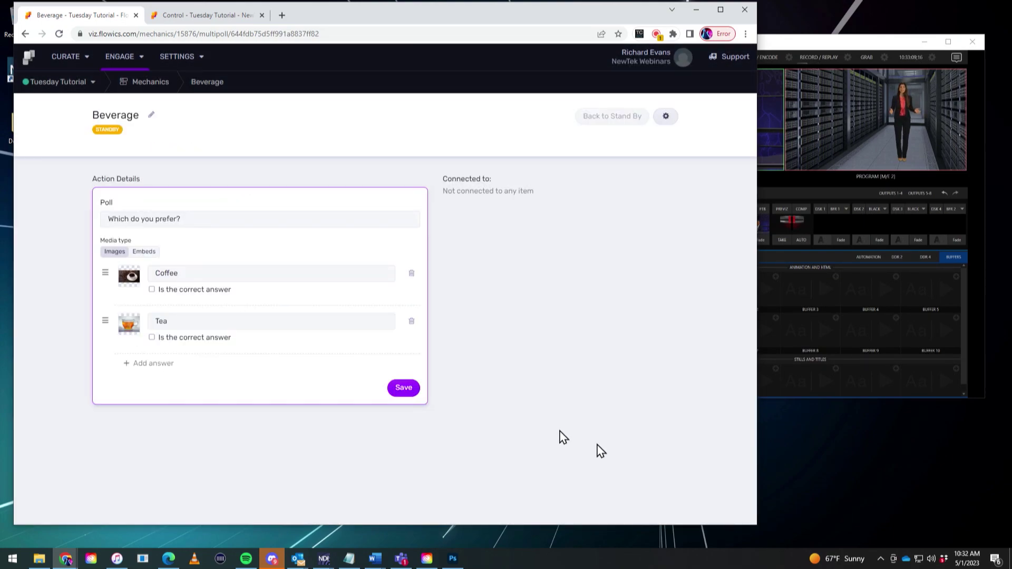
click(404, 395)
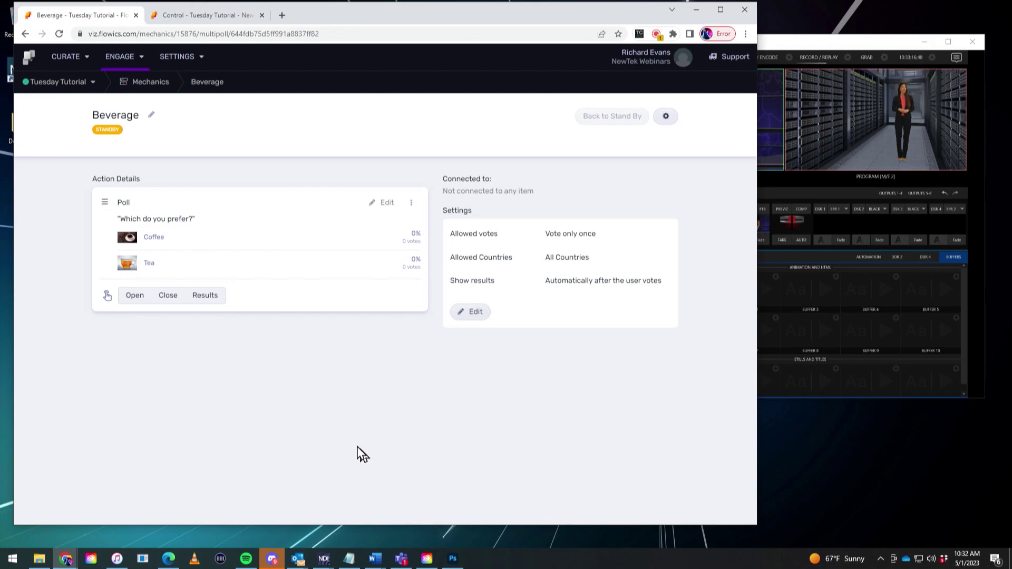
click(131, 302)
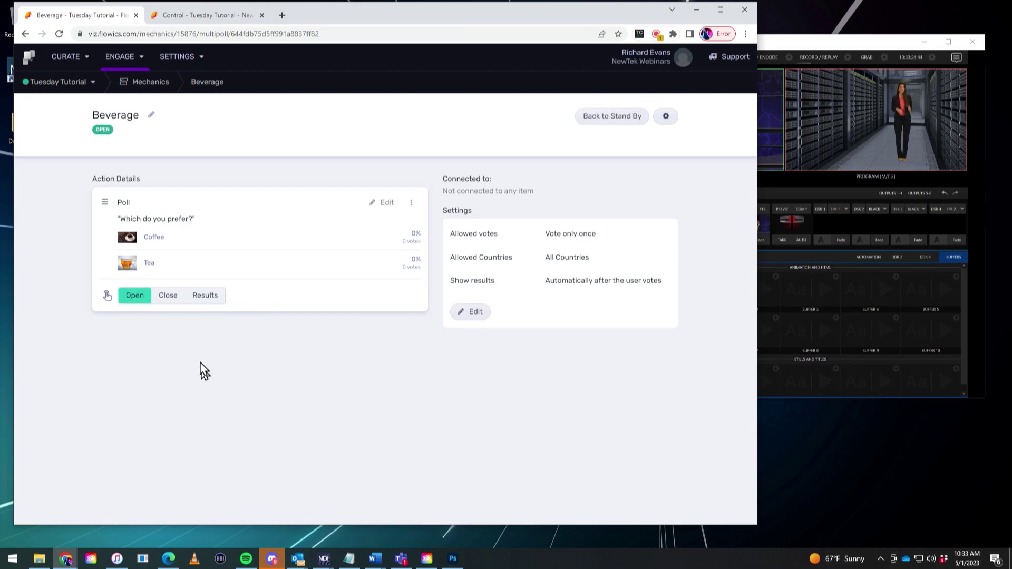
Step: Return to the Tuesday Tutorial dashboard and create a new page from the Pages card
click(94, 96)
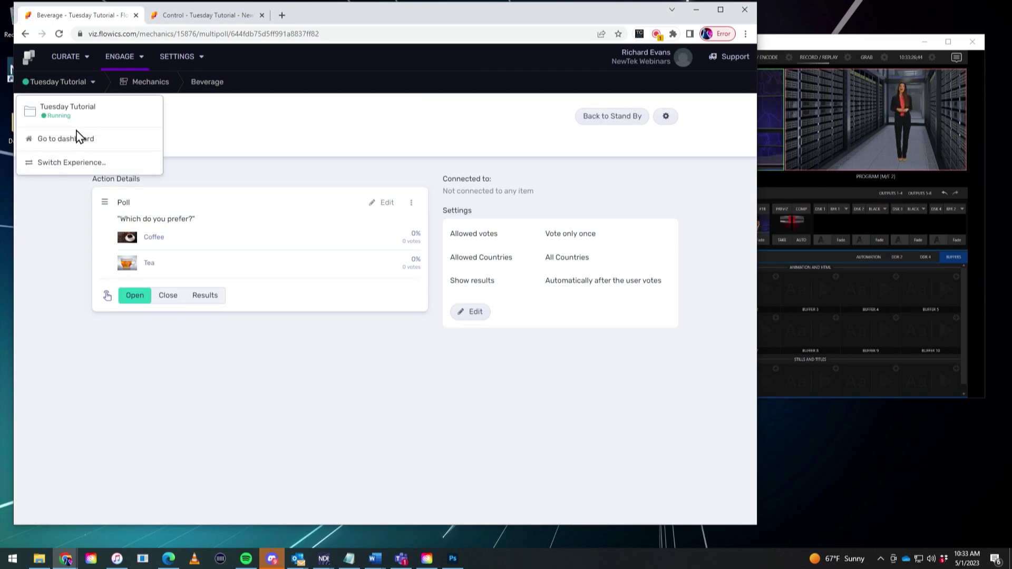
click(73, 147)
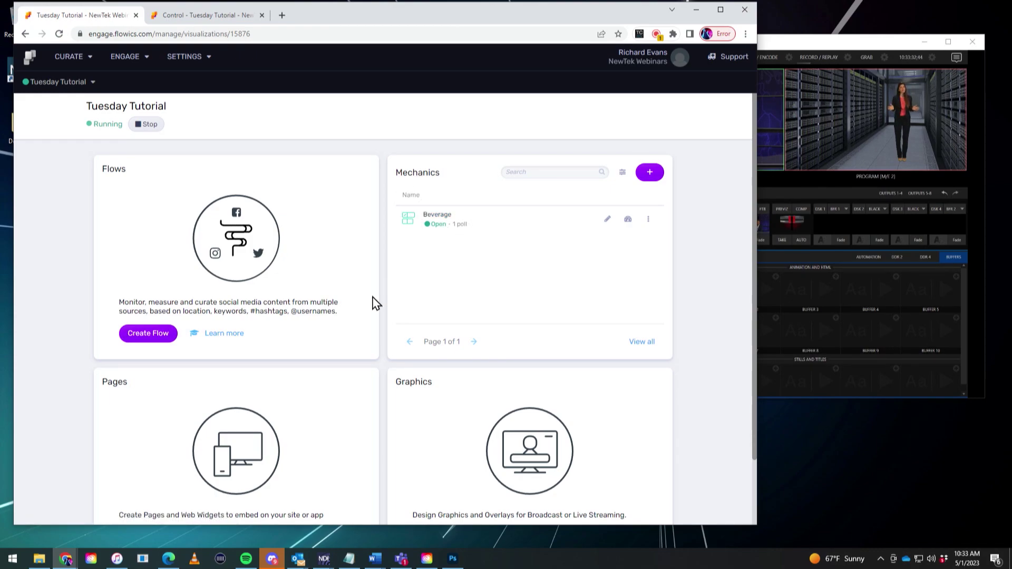
scroll(375, 305, down, 1)
scroll(383, 315, down, 1)
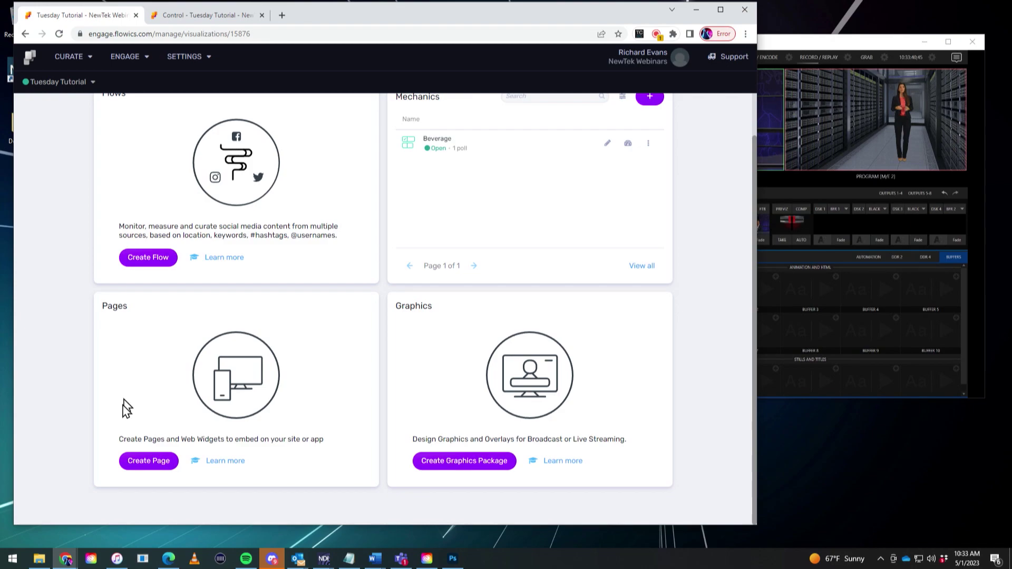
click(149, 461)
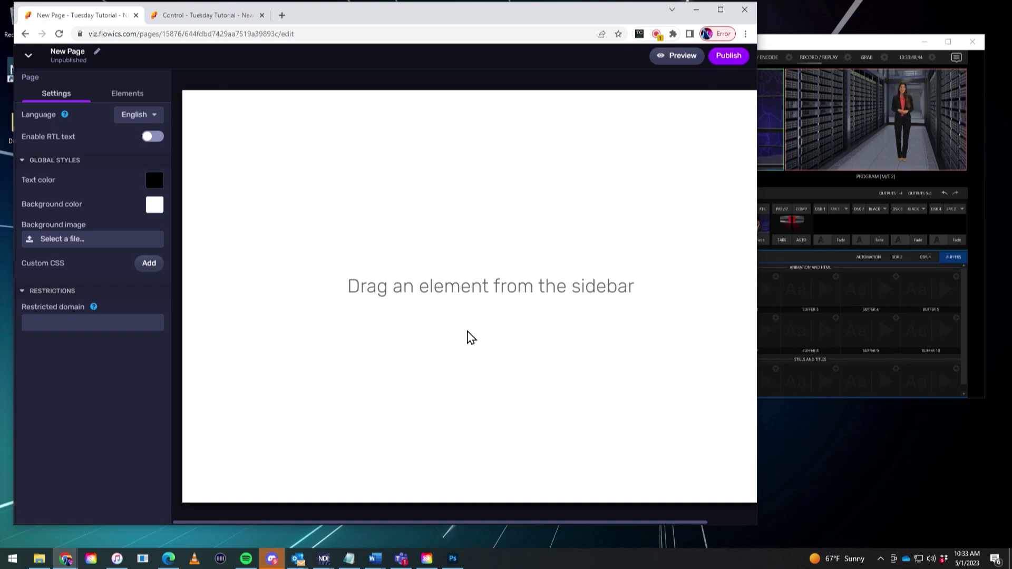
Step: Drag a Poll element from the Elements list onto the new page's canvas
click(130, 101)
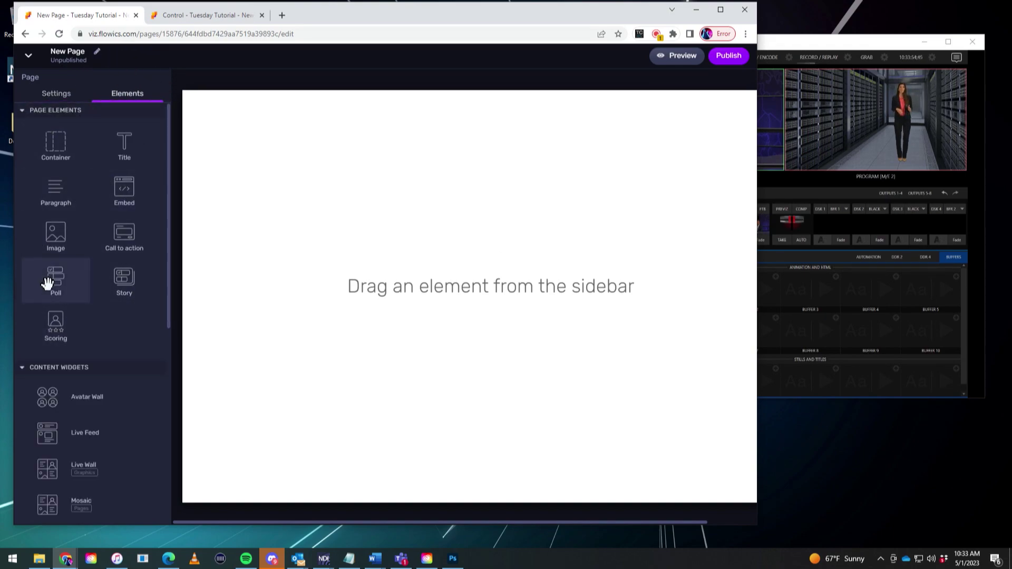
drag(66, 288, 404, 287)
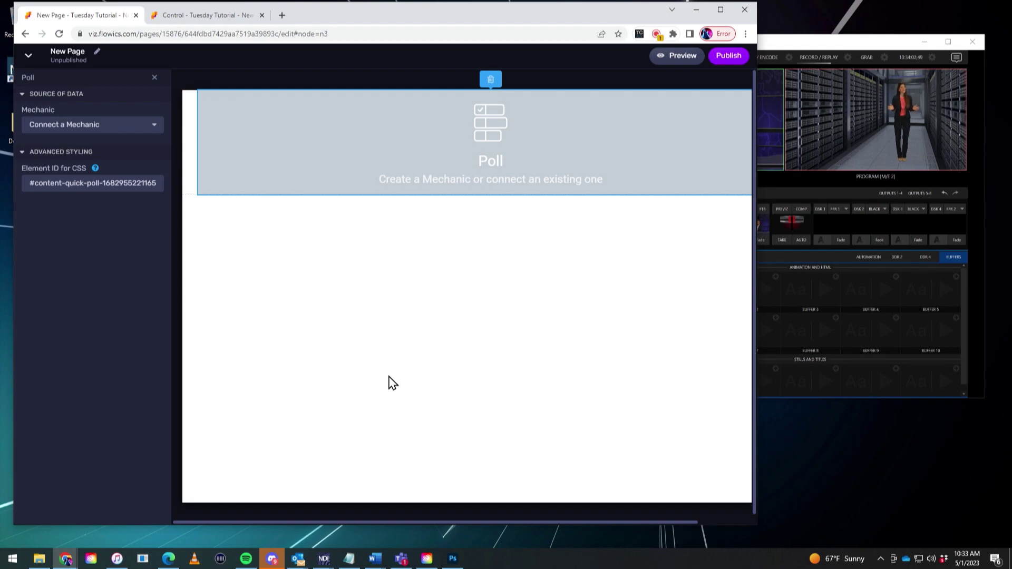
click(100, 128)
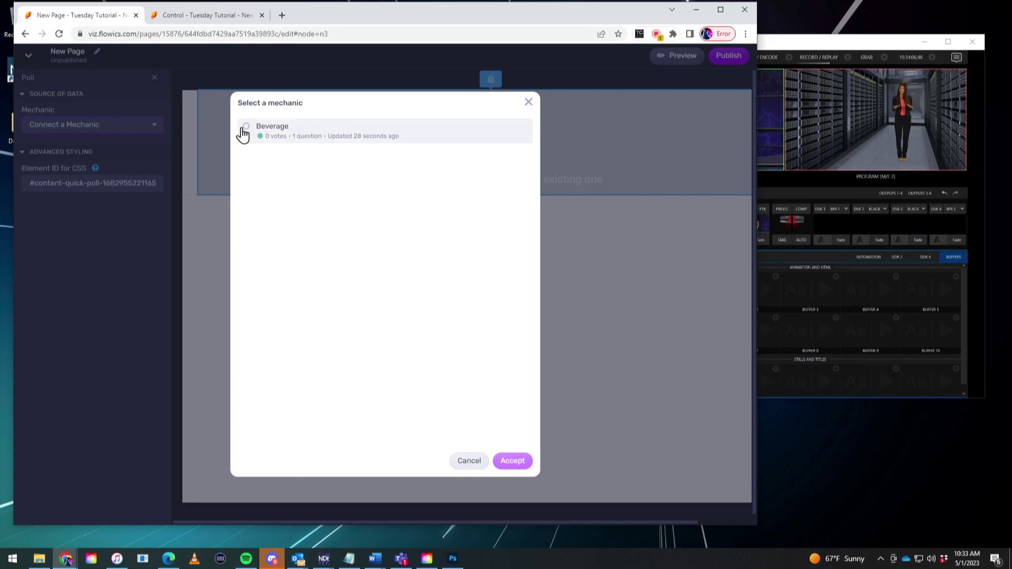
Step: Select the Beverage mechanic as the Poll element's data source
click(246, 131)
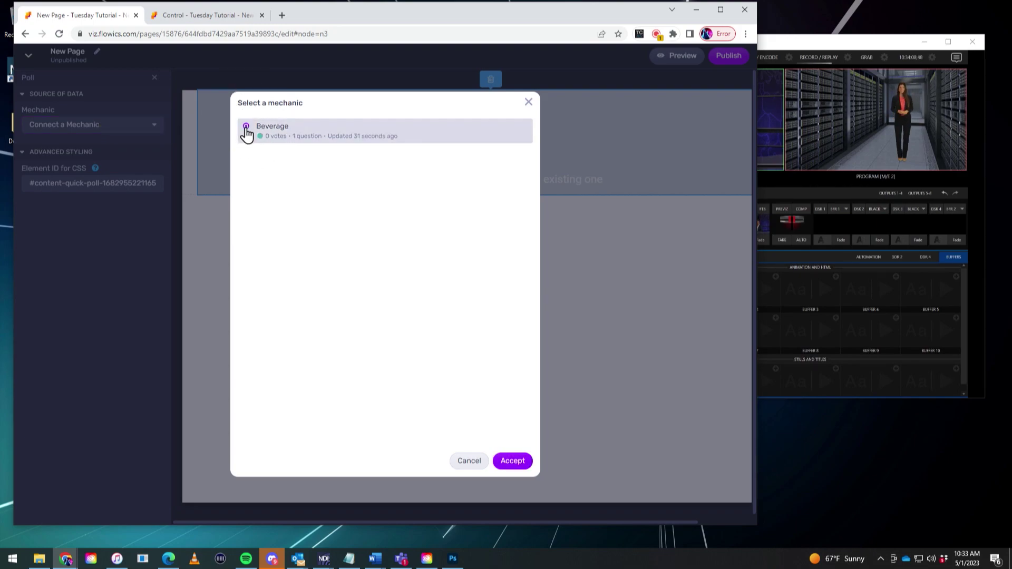
click(514, 462)
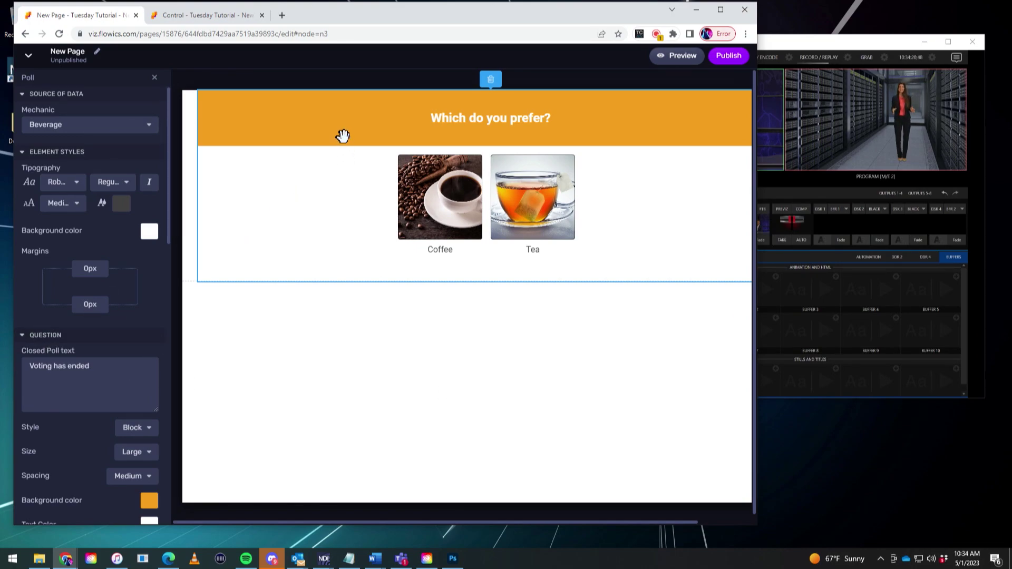
Step: Change the Question Background colour from orange to red (F31F1F)
click(152, 503)
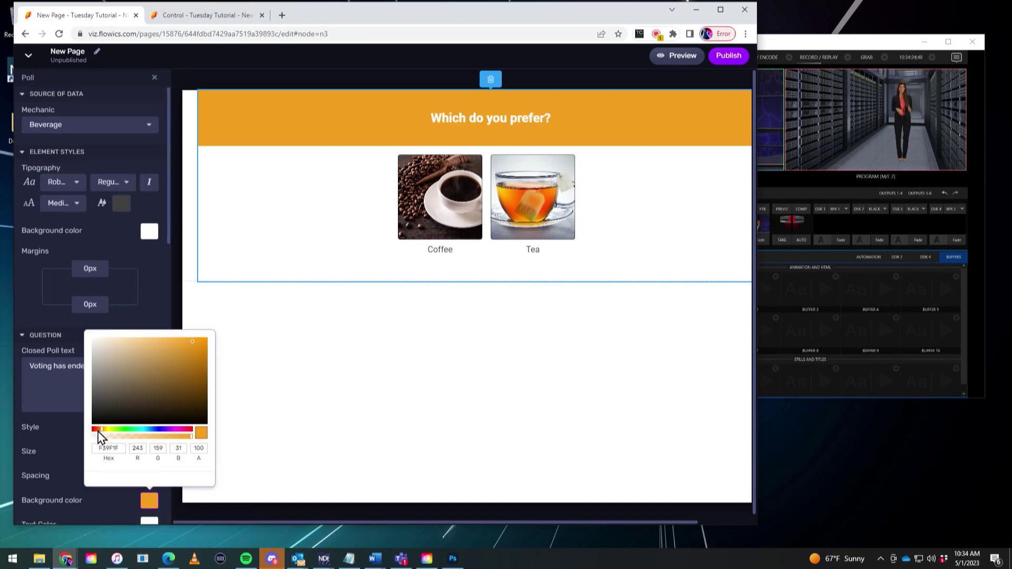
drag(101, 430, 86, 431)
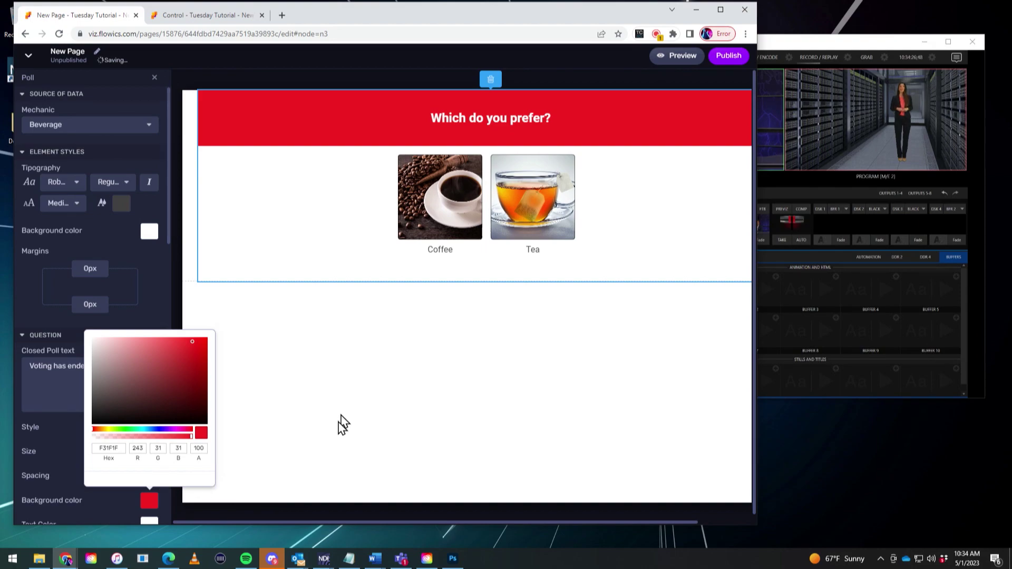
click(162, 283)
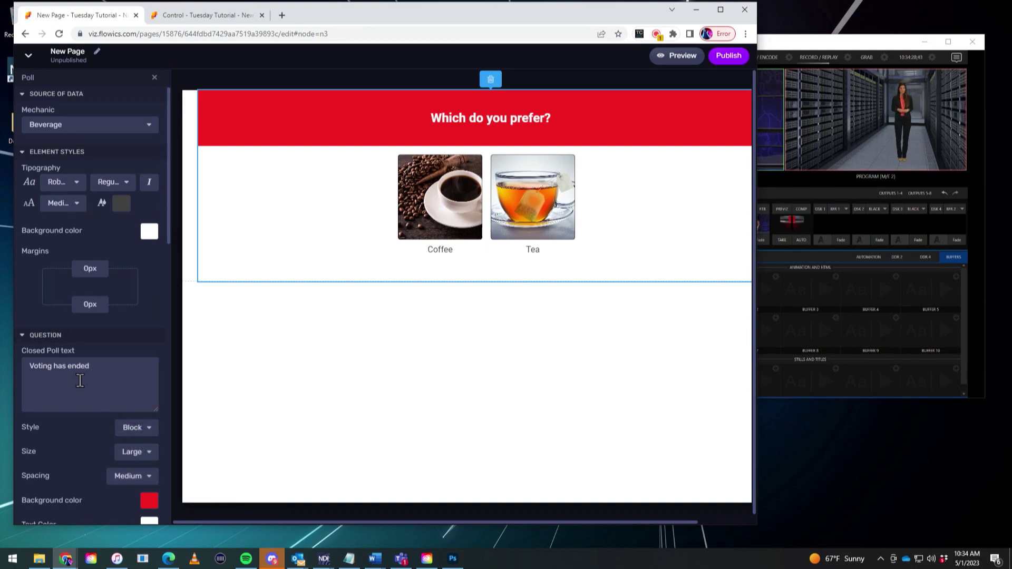
scroll(85, 371, down, 2)
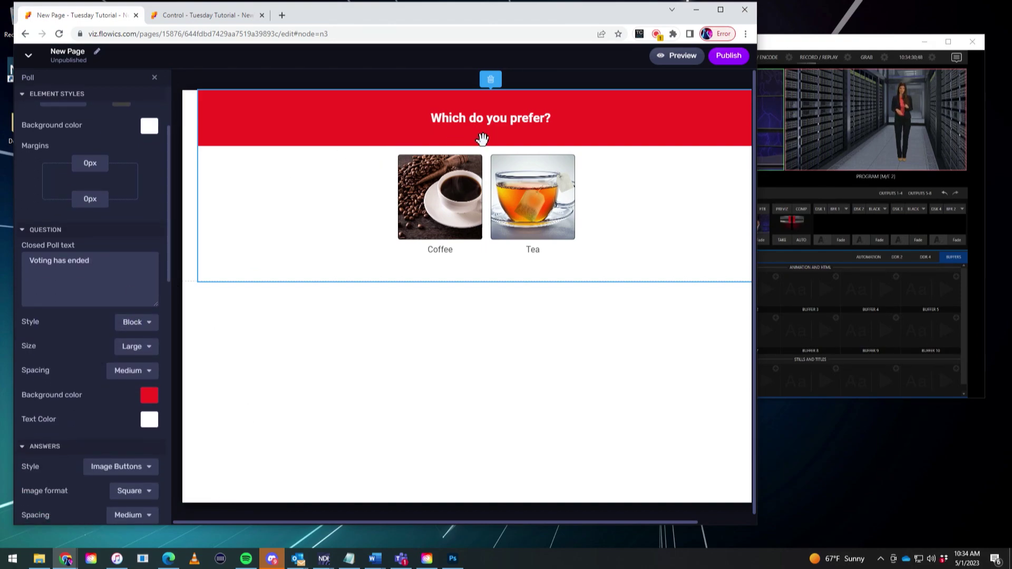
scroll(79, 258, up, 2)
scroll(100, 369, down, 6)
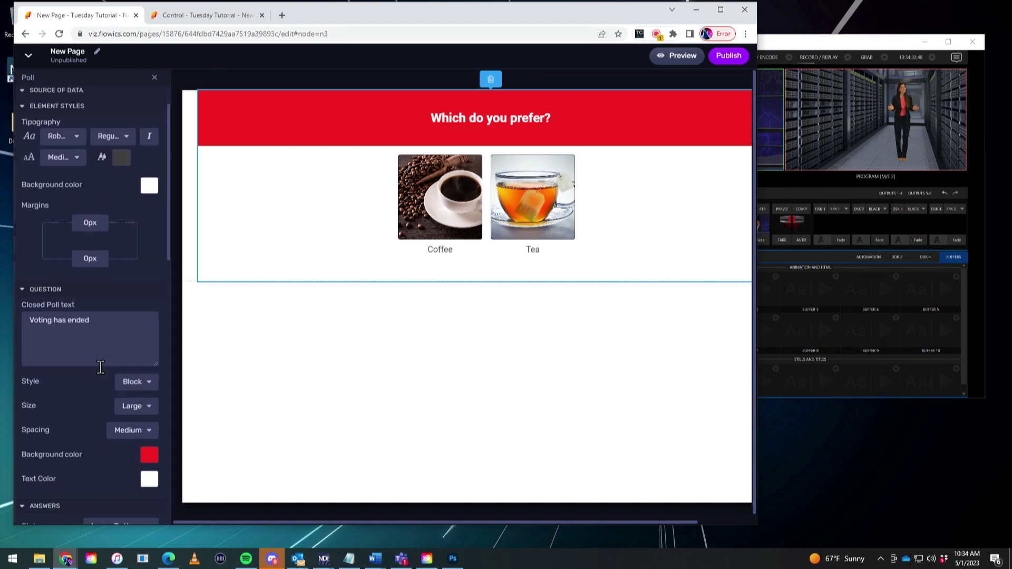
scroll(90, 411, down, 9)
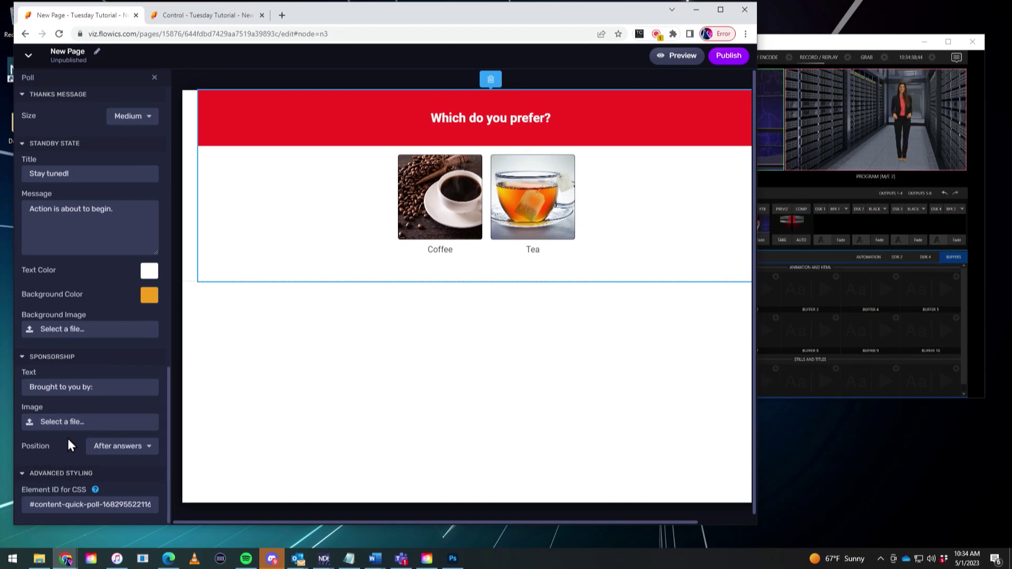
scroll(97, 352, up, 7)
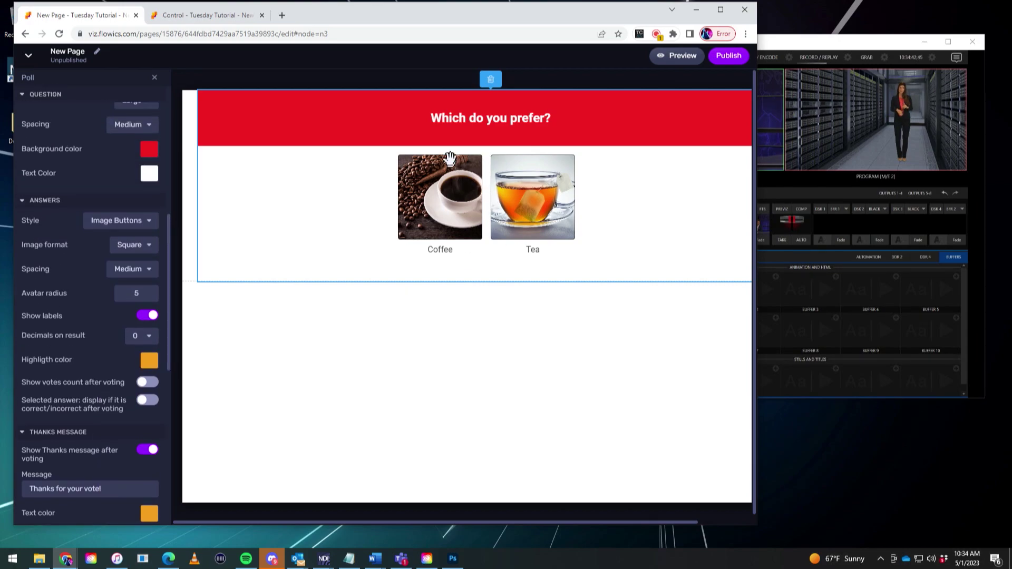
Step: Cycle the answer Style through List, Image Buttons and Buttons, settling on Media Grid
click(114, 228)
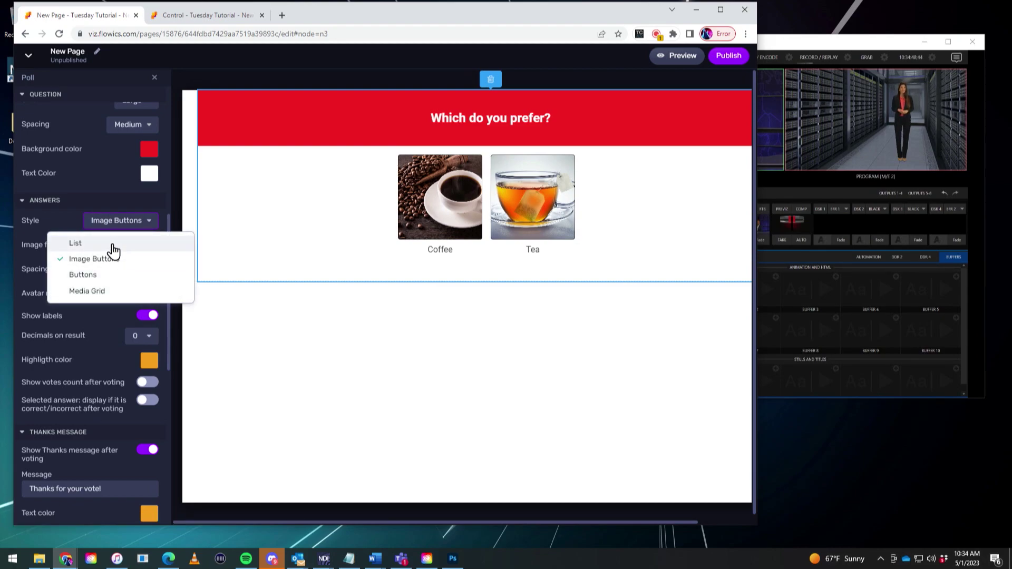
click(113, 245)
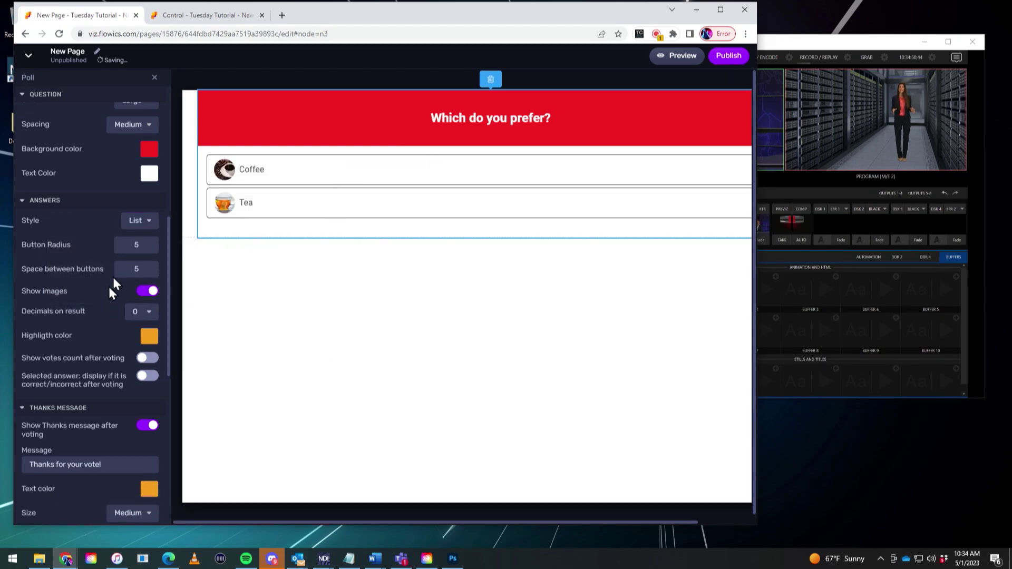
click(156, 219)
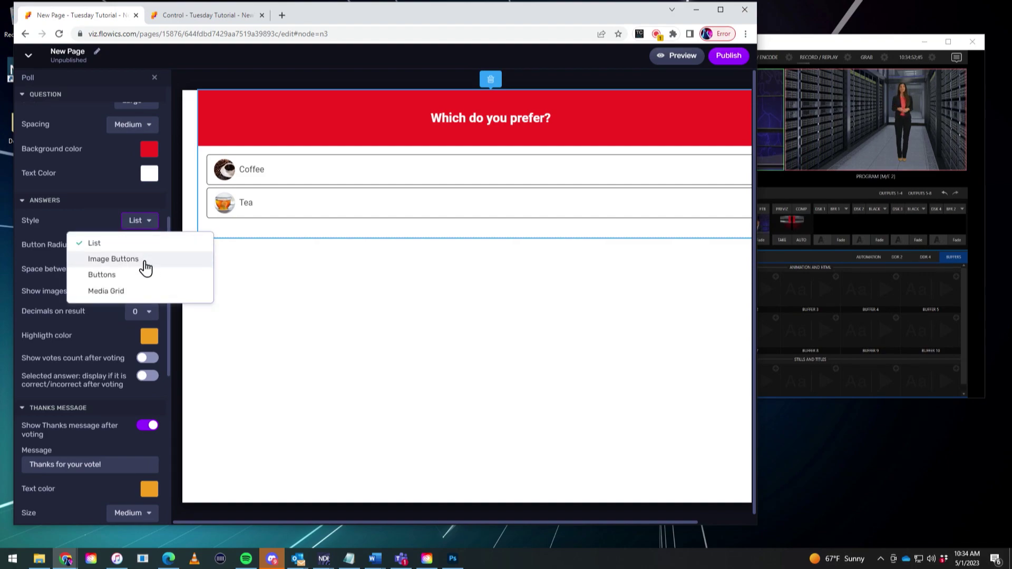
click(145, 260)
click(146, 221)
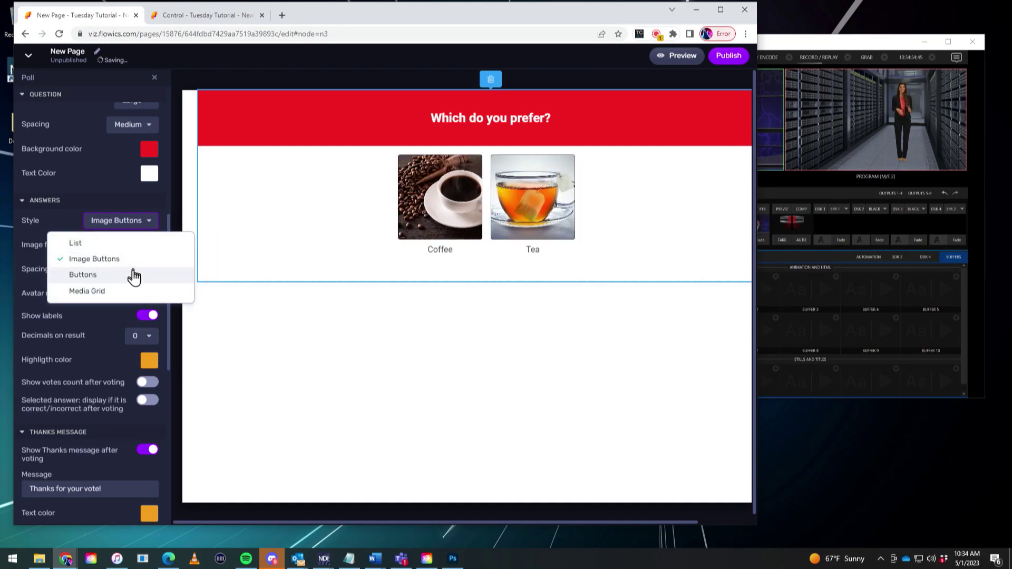
click(133, 273)
click(145, 226)
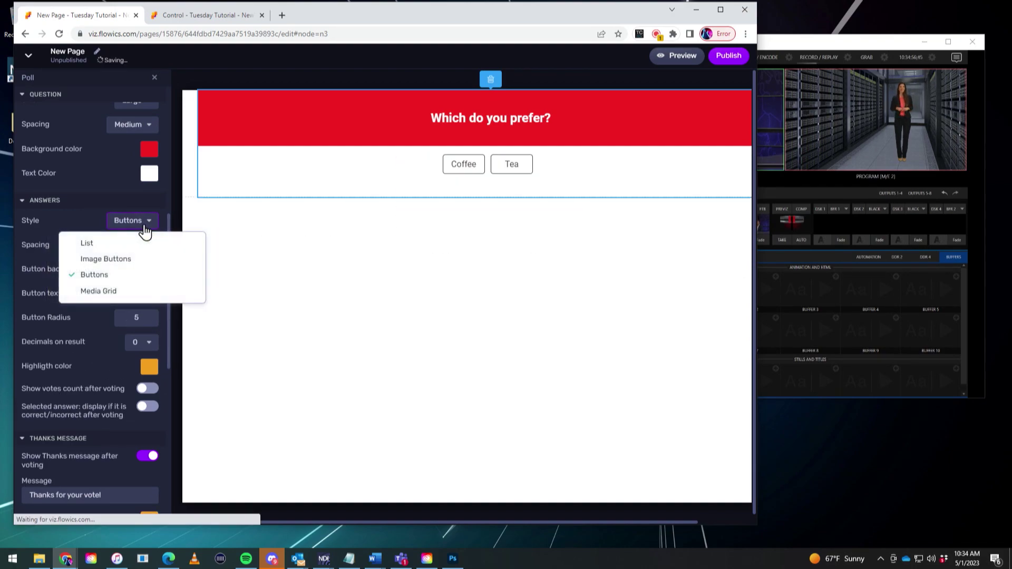
click(149, 291)
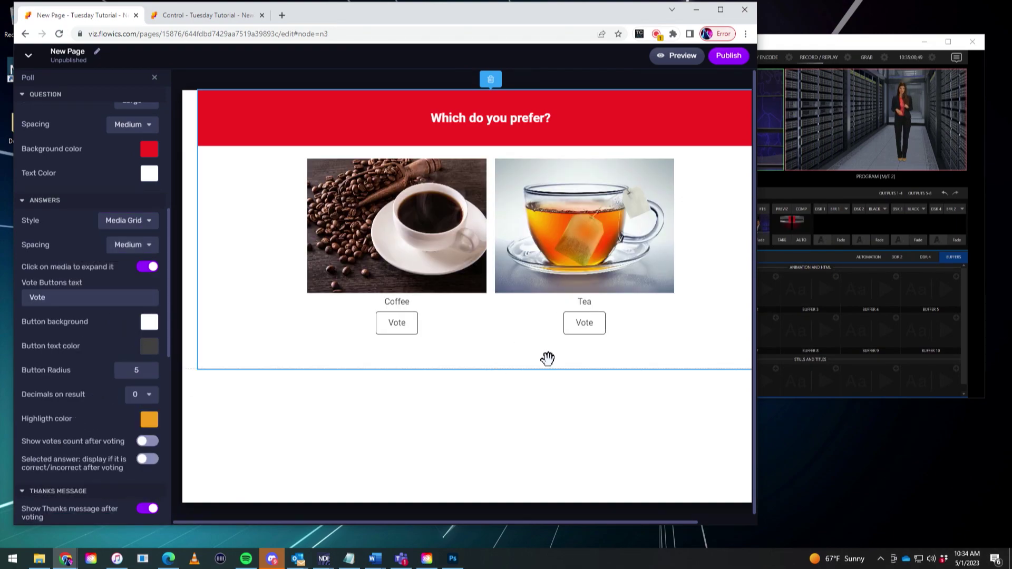
click(730, 64)
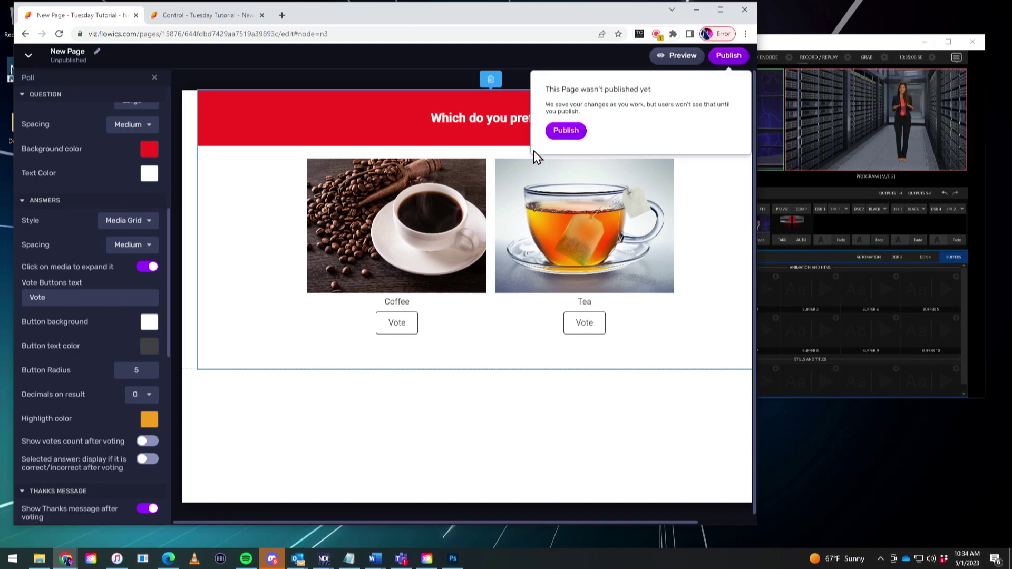
Step: Publish the poll page, copy its URL and embed code, then show the landing link
click(568, 132)
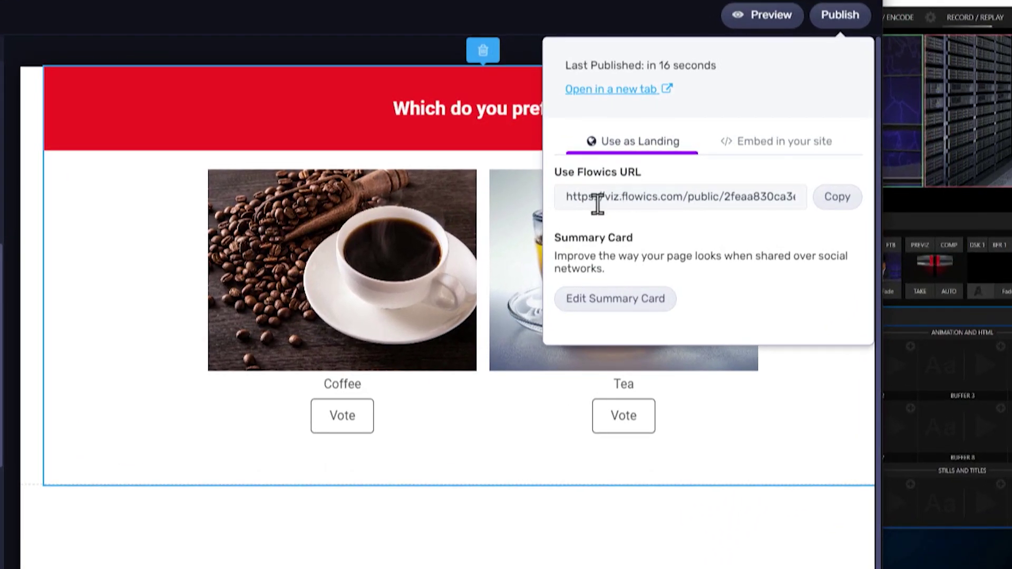
click(825, 203)
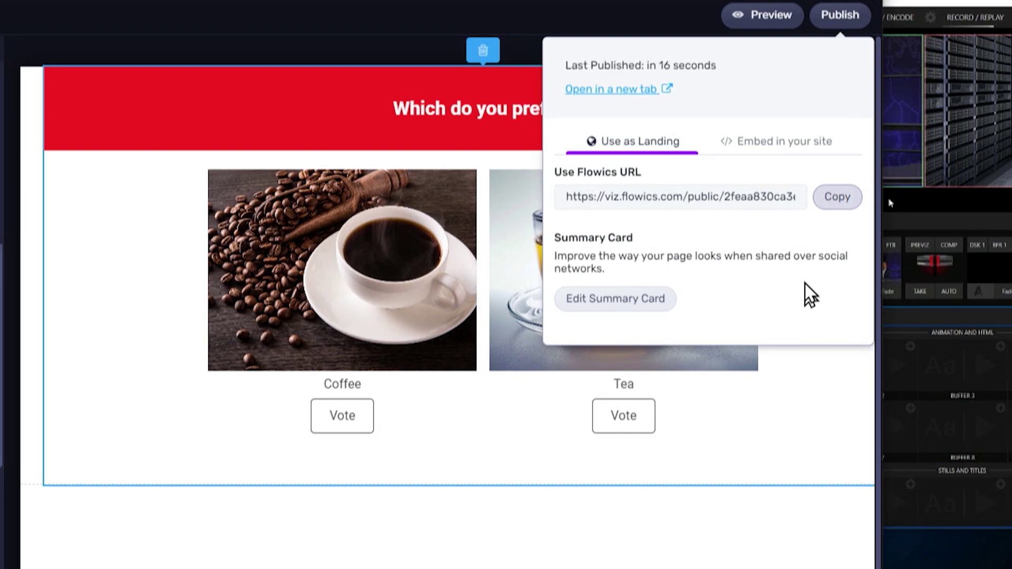
click(772, 142)
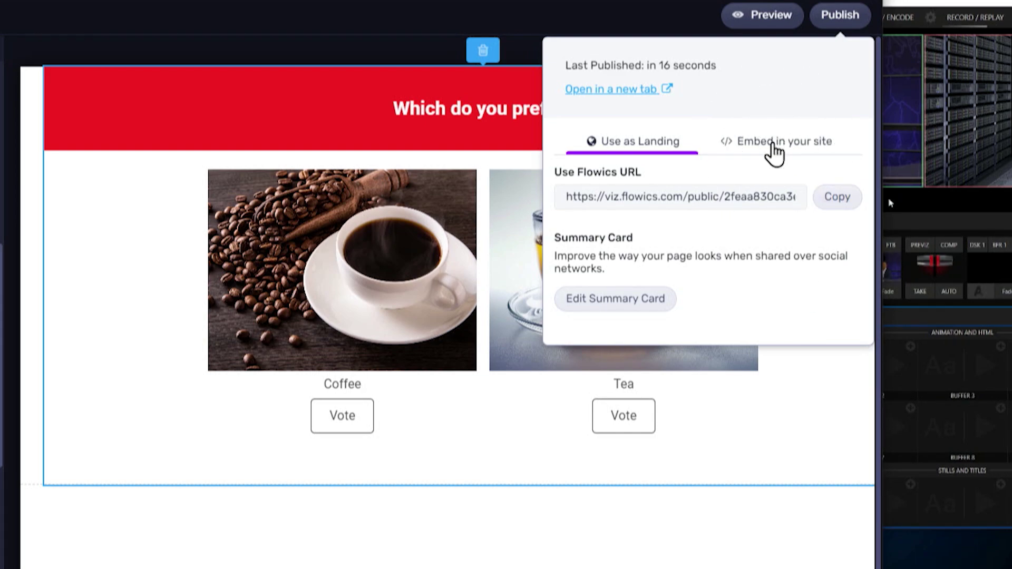
click(606, 216)
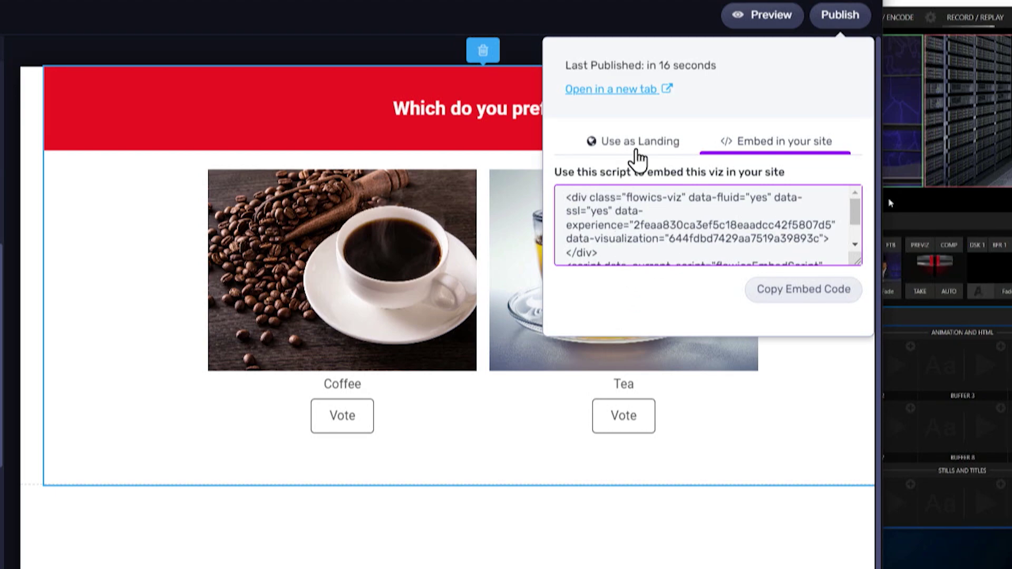
click(632, 150)
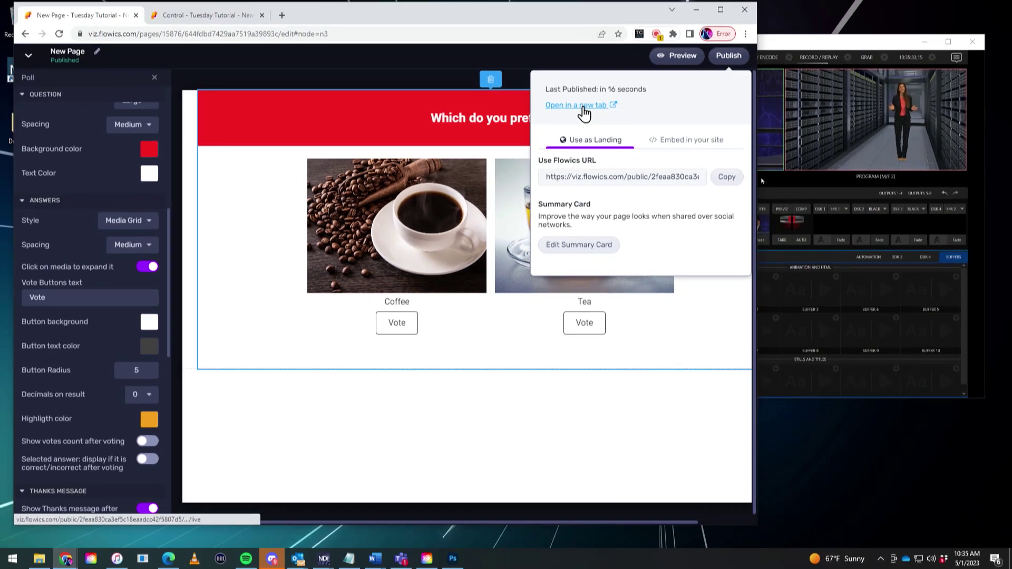
Step: Open the live poll in a new tab, vote Coffee (100%, Tea 0%), and return to the editor
click(622, 90)
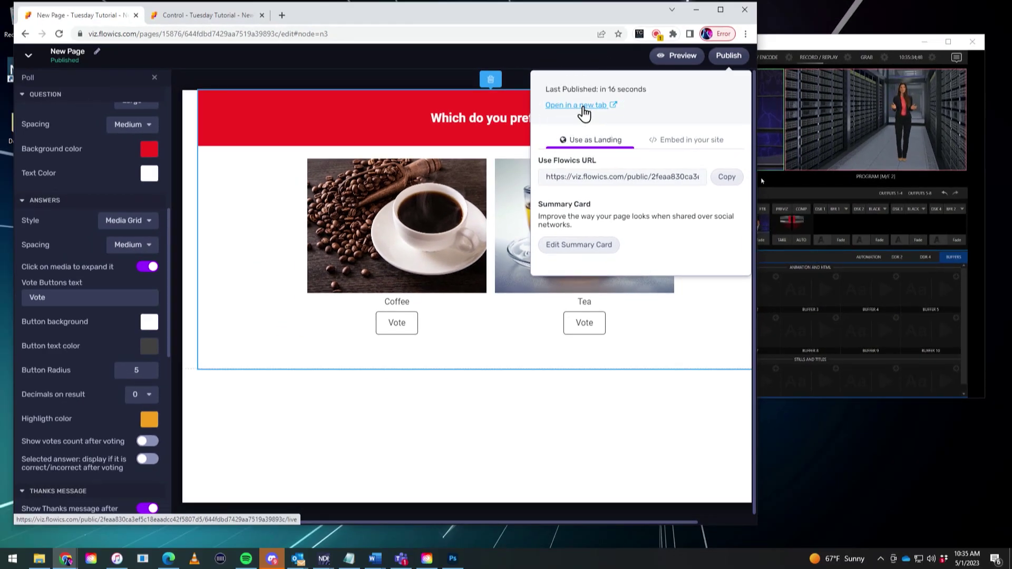
click(583, 105)
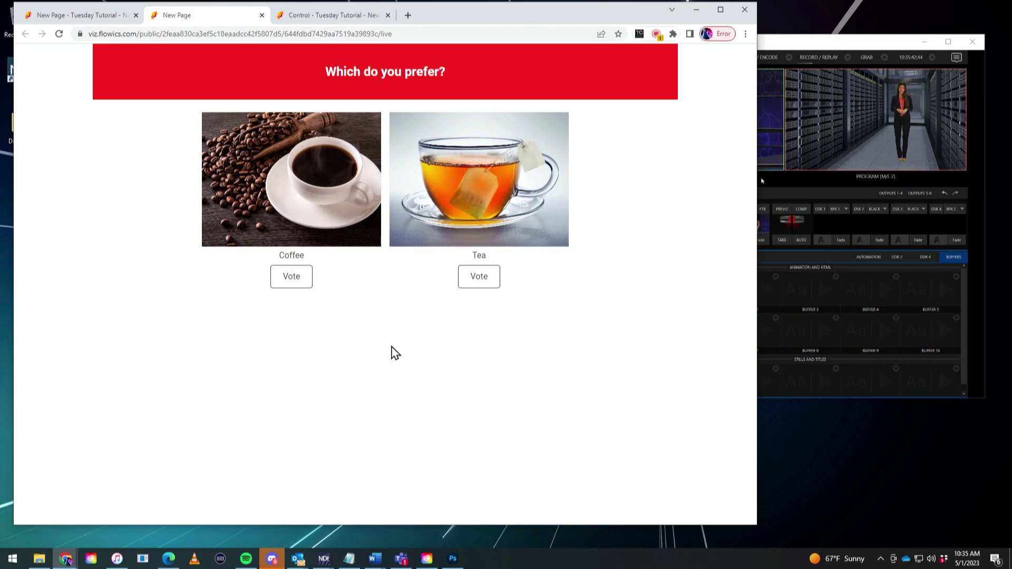
click(292, 280)
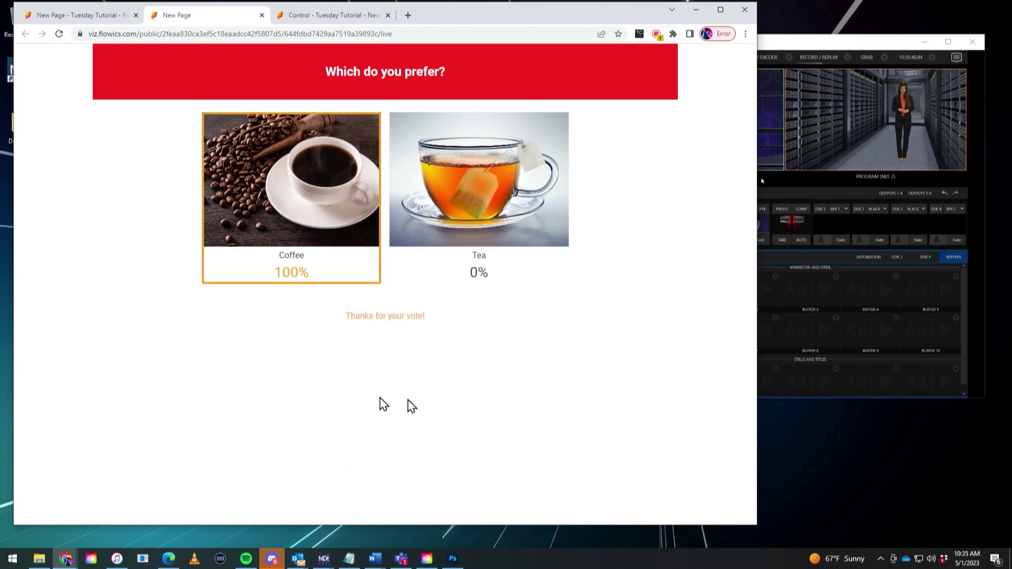
click(108, 22)
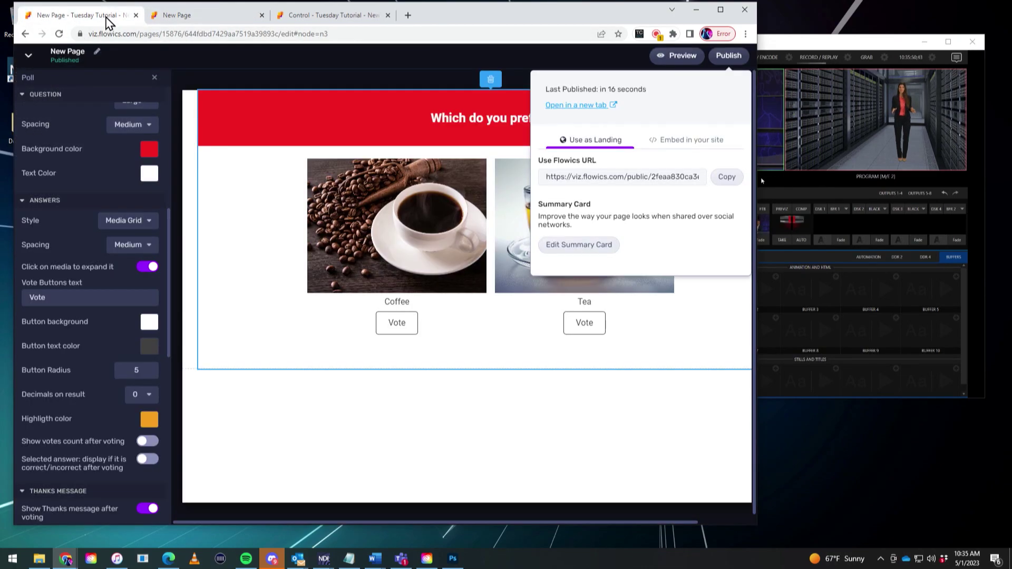
Step: Close the Publish popup and go to the Tuesday Tutorial dashboard
click(409, 61)
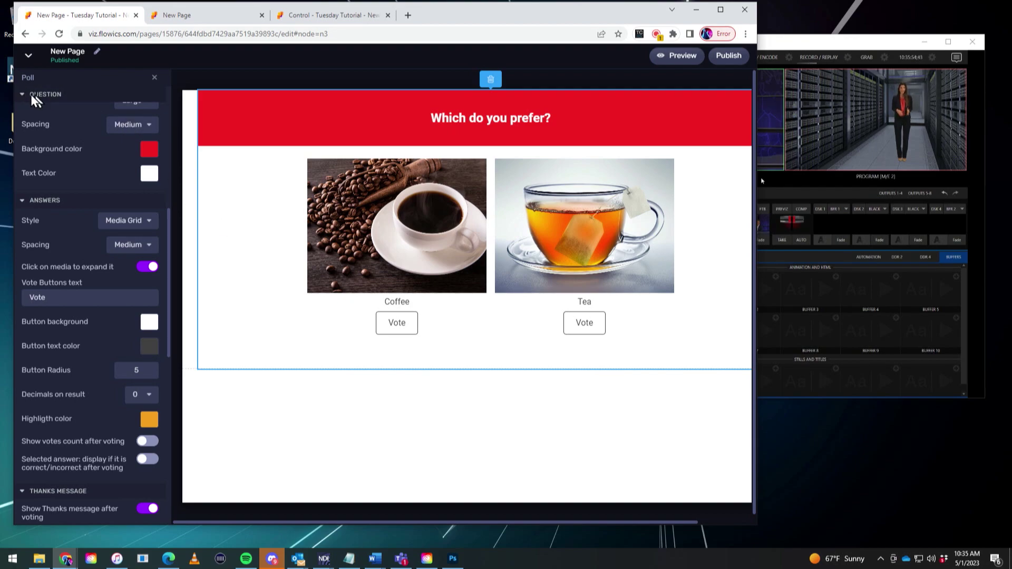
click(29, 57)
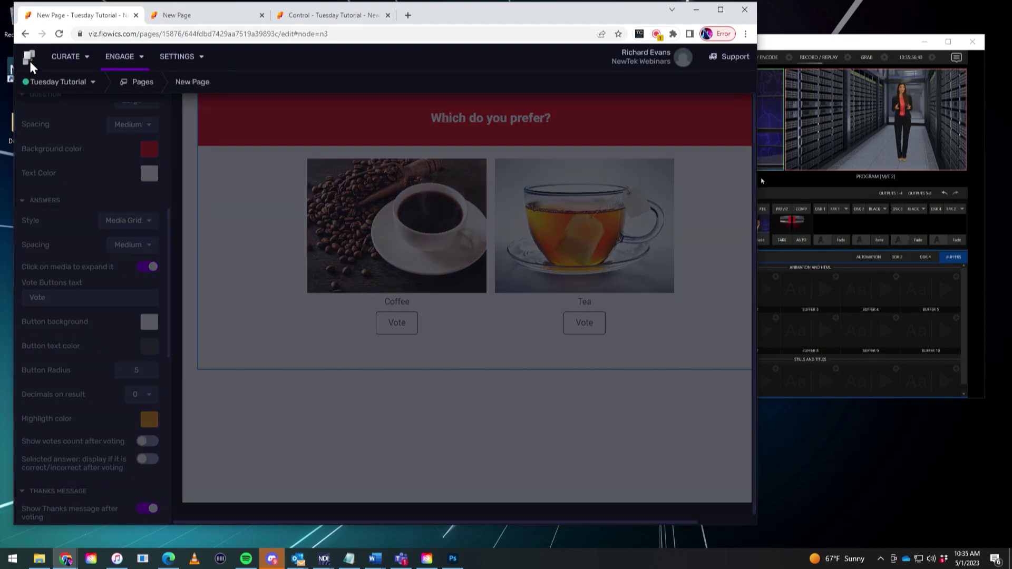
click(76, 94)
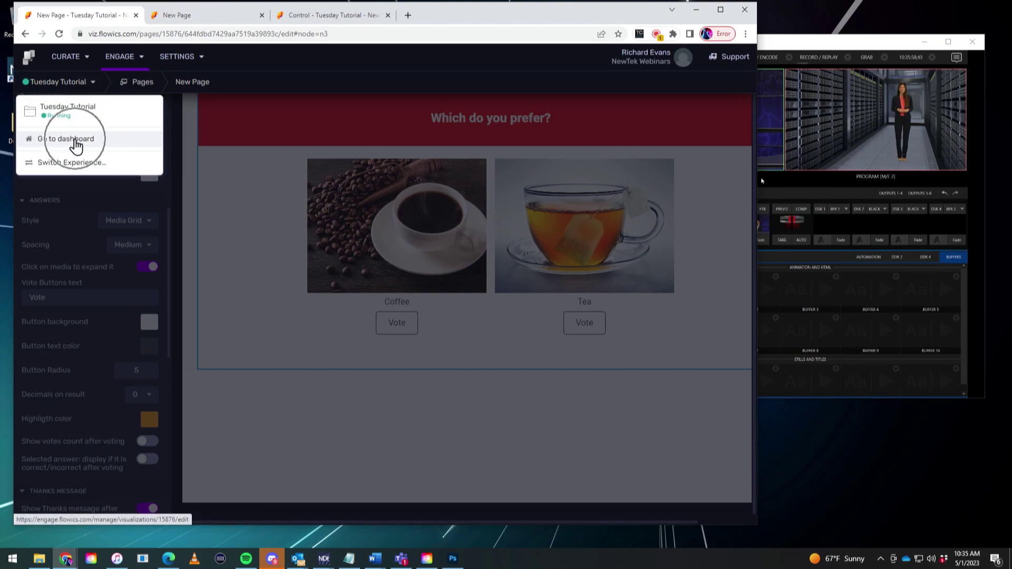
click(38, 140)
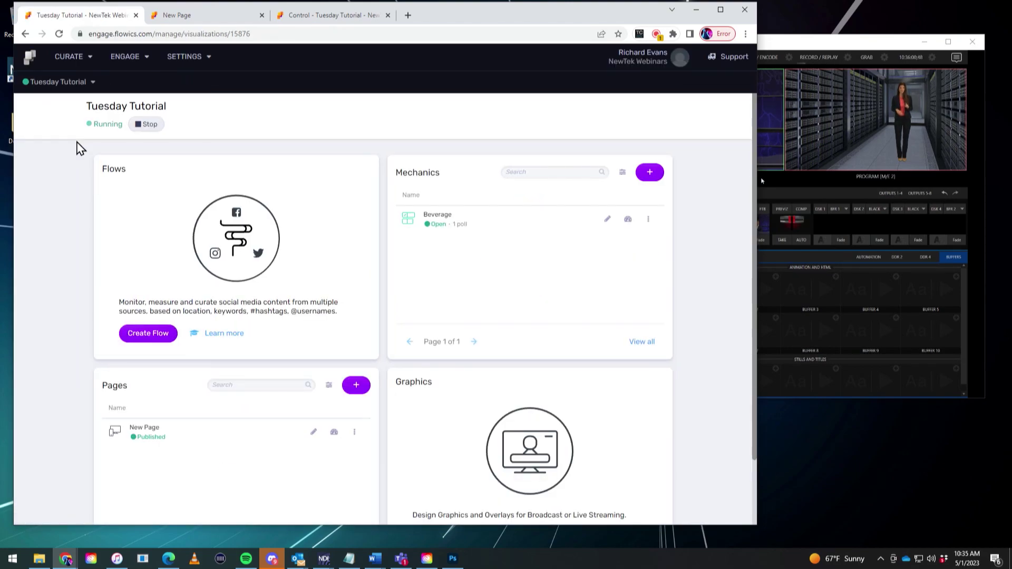
Step: Scroll to the dashboard's Graphics section and start a new graphics package
click(481, 250)
click(250, 458)
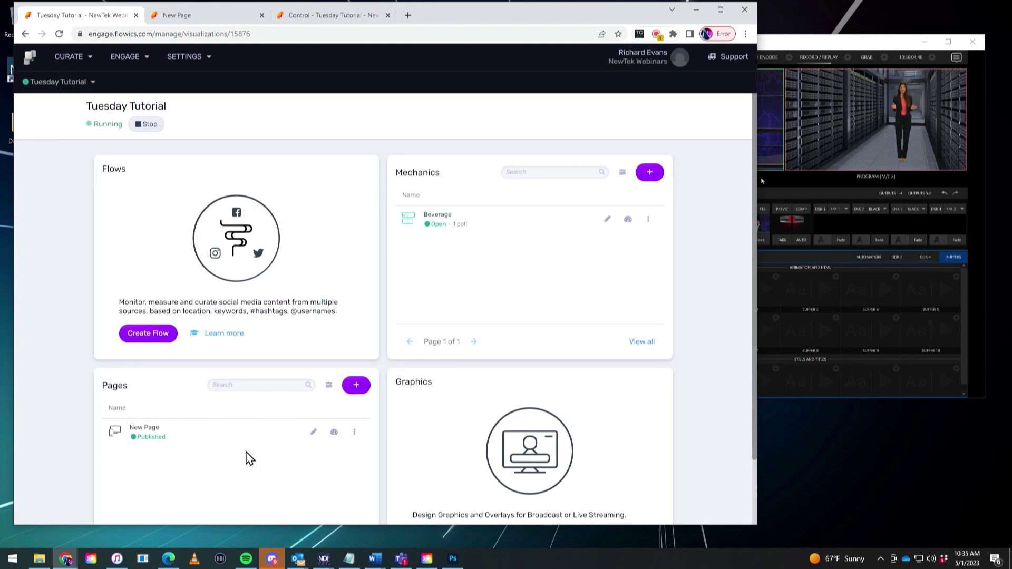
scroll(249, 459, down, 1)
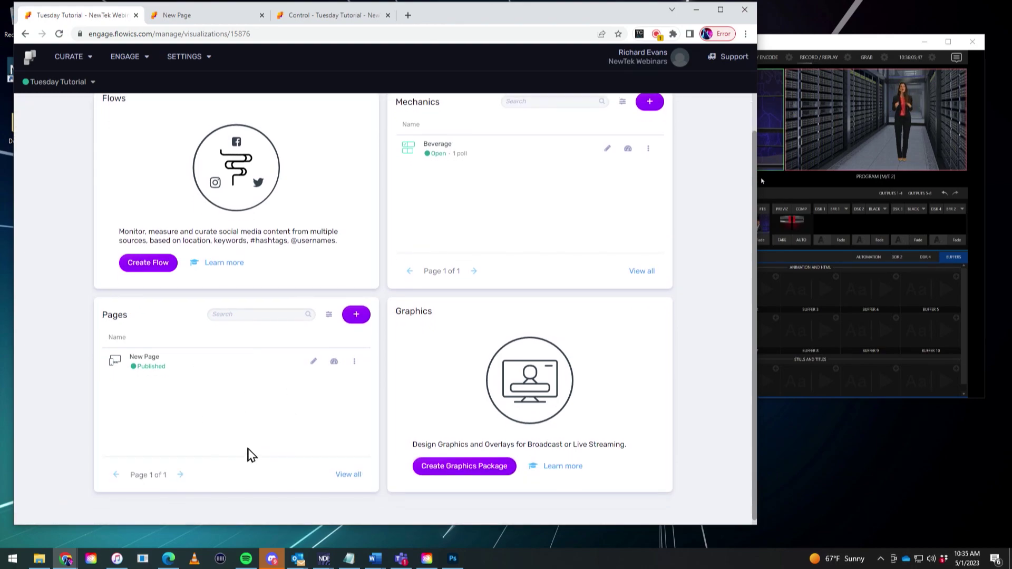
click(462, 467)
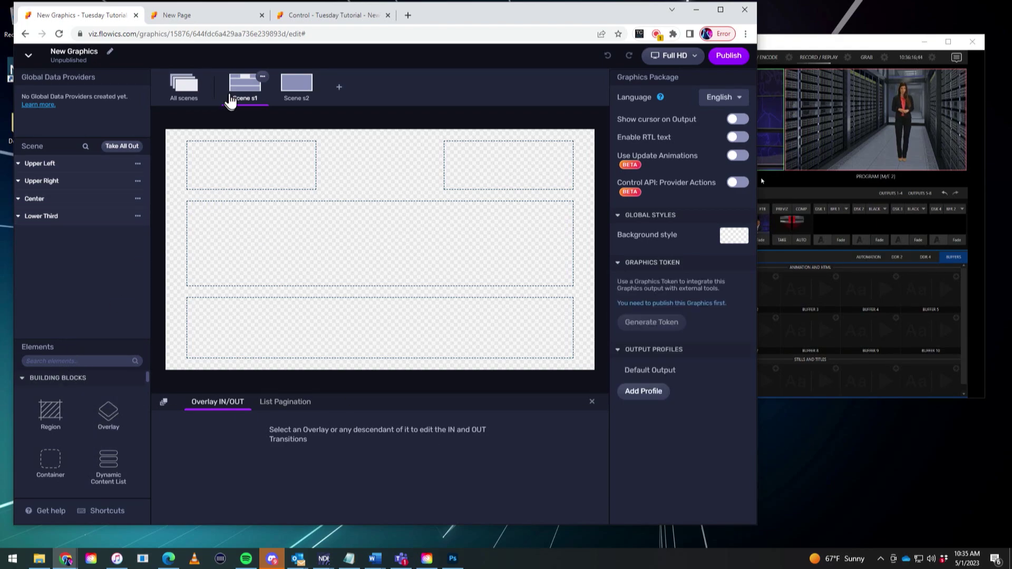
Step: Switch to Scene s2 and search the Elements list for 'po' to show poll widgets
click(294, 97)
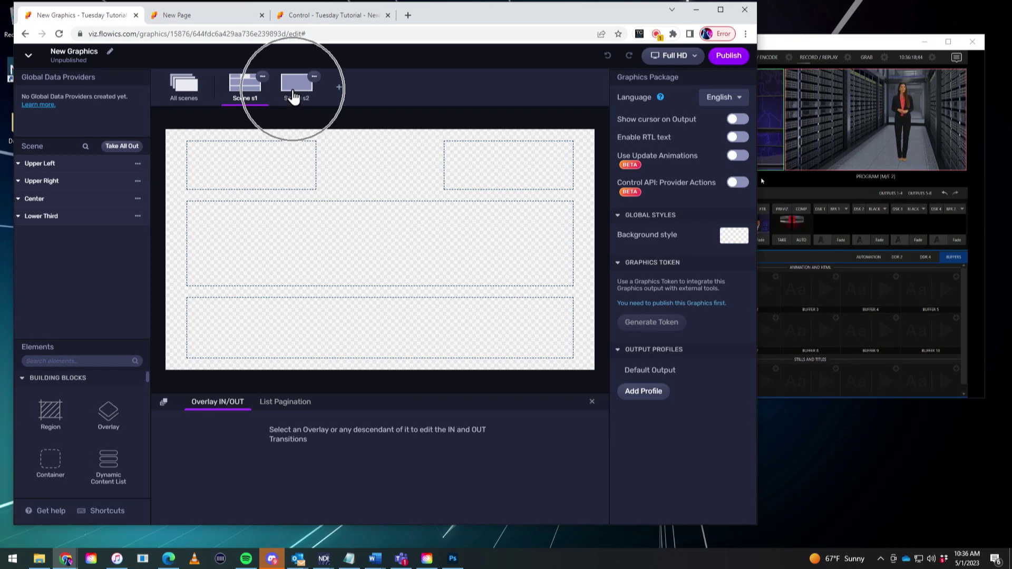
click(294, 95)
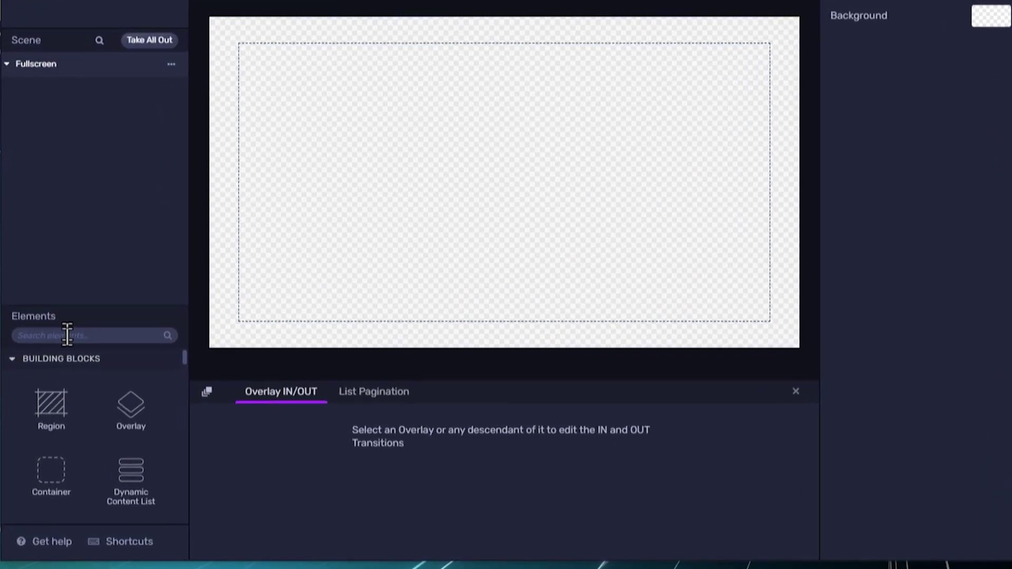
scroll(102, 422, down, 2)
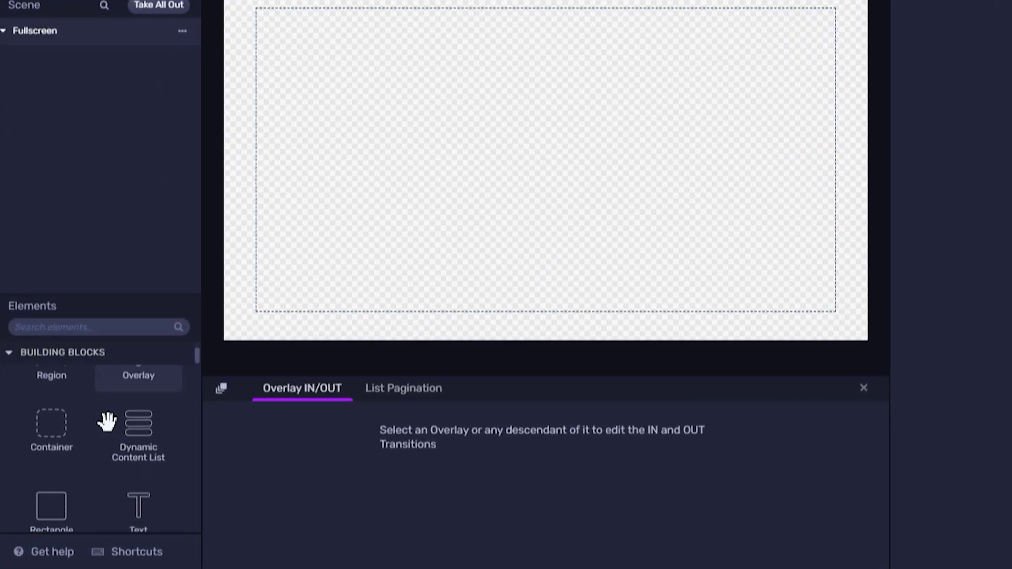
scroll(107, 421, down, 10)
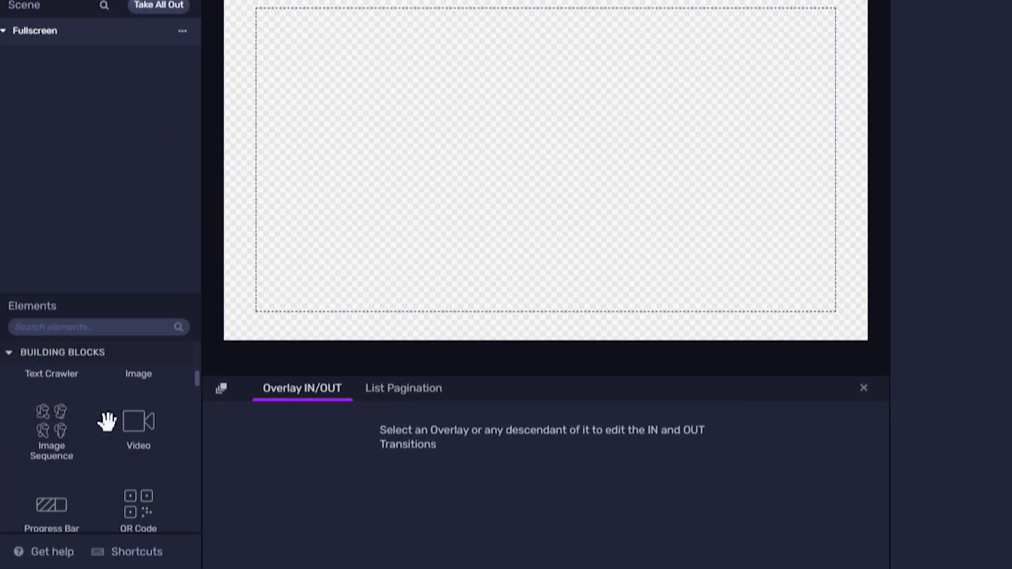
scroll(108, 423, down, 2)
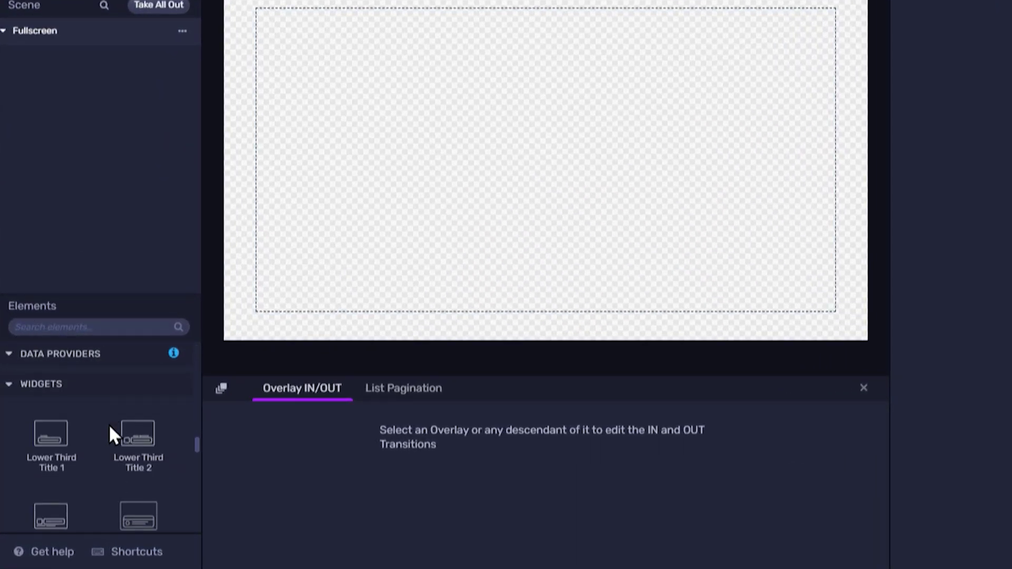
scroll(109, 423, up, 5)
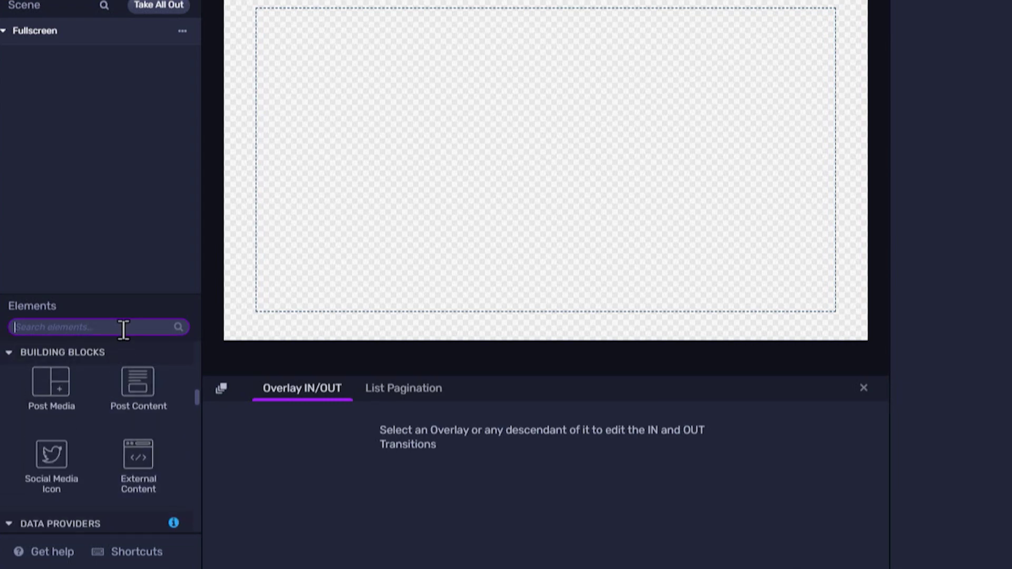
text(poll)
key(Return)
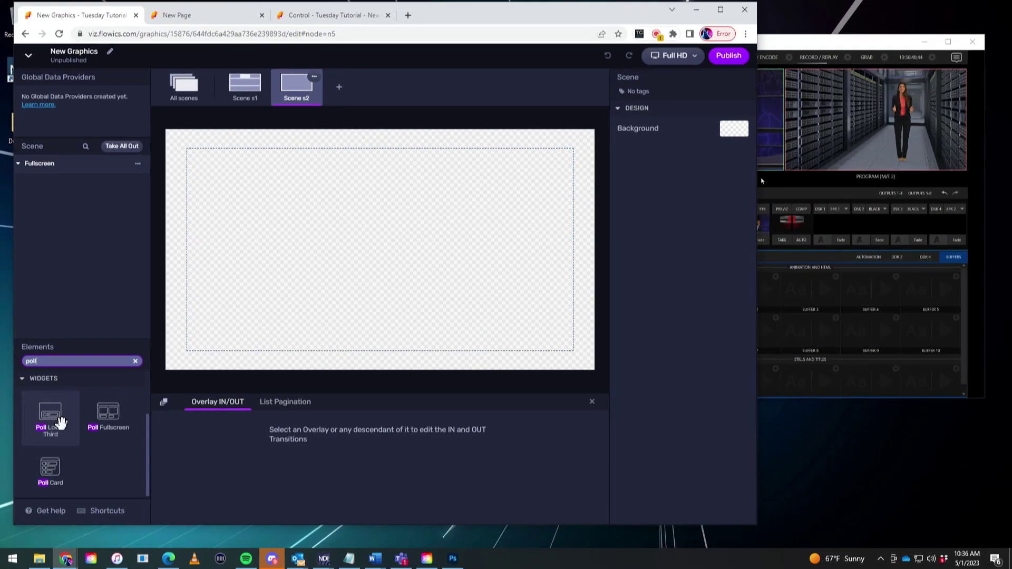
Step: Add the Poll Lower Third widget to the scene, then remove it
click(63, 418)
drag(58, 421, 71, 222)
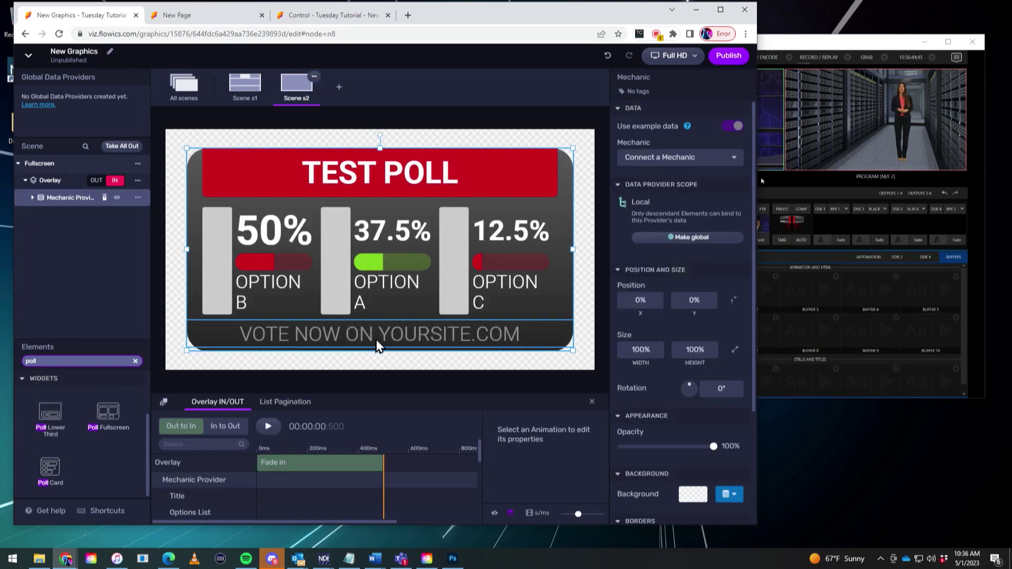
click(138, 198)
click(144, 219)
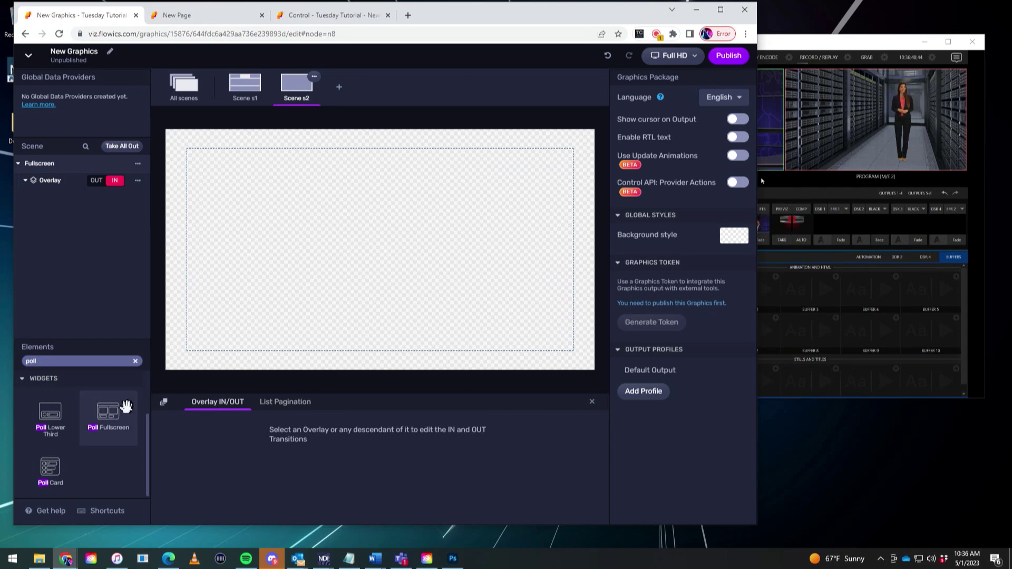
Step: Try and remove Poll Fullscreen, then place the Poll Card widget in Scene s2
drag(113, 415, 86, 258)
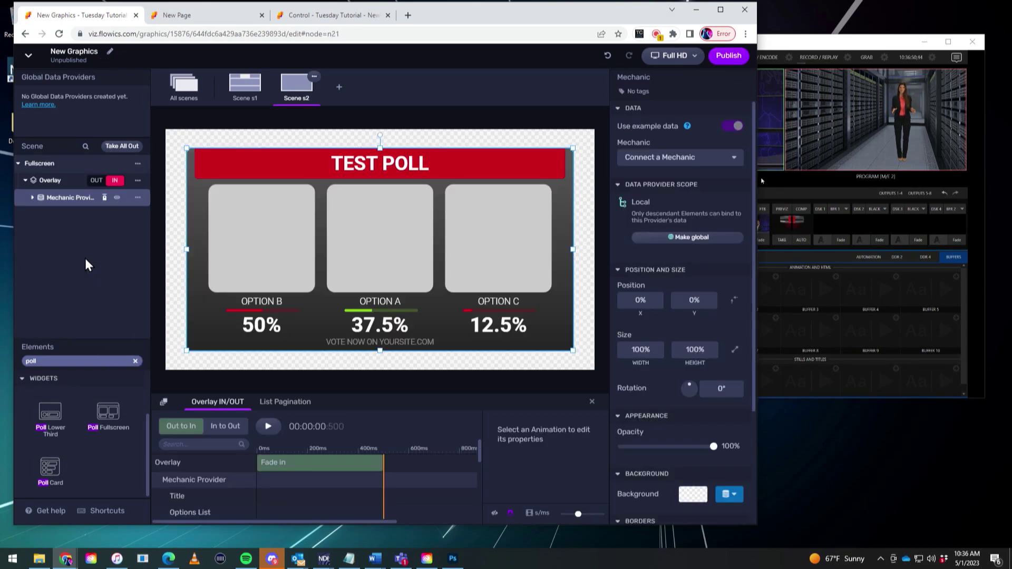
click(141, 202)
click(144, 221)
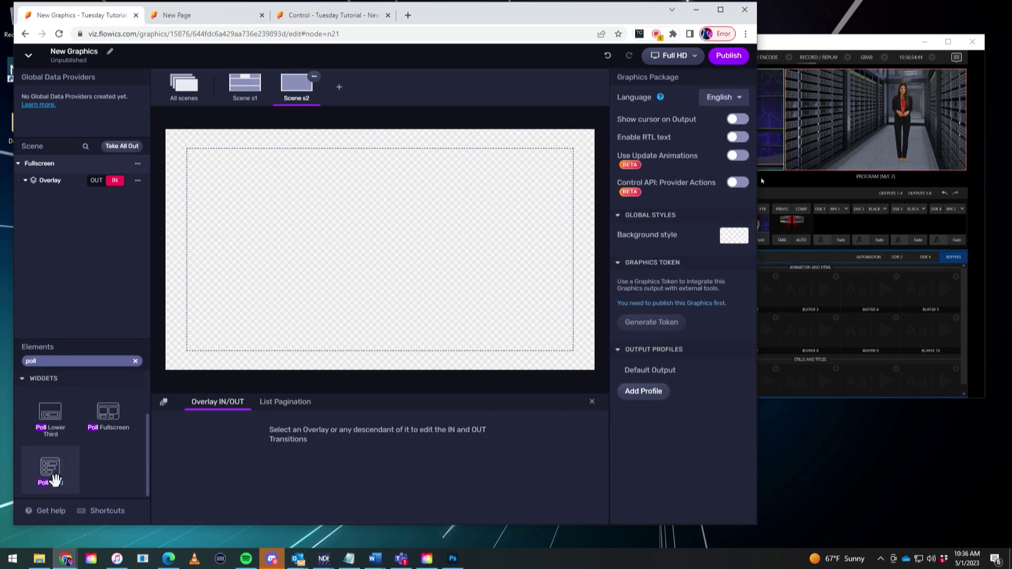
drag(55, 479, 87, 268)
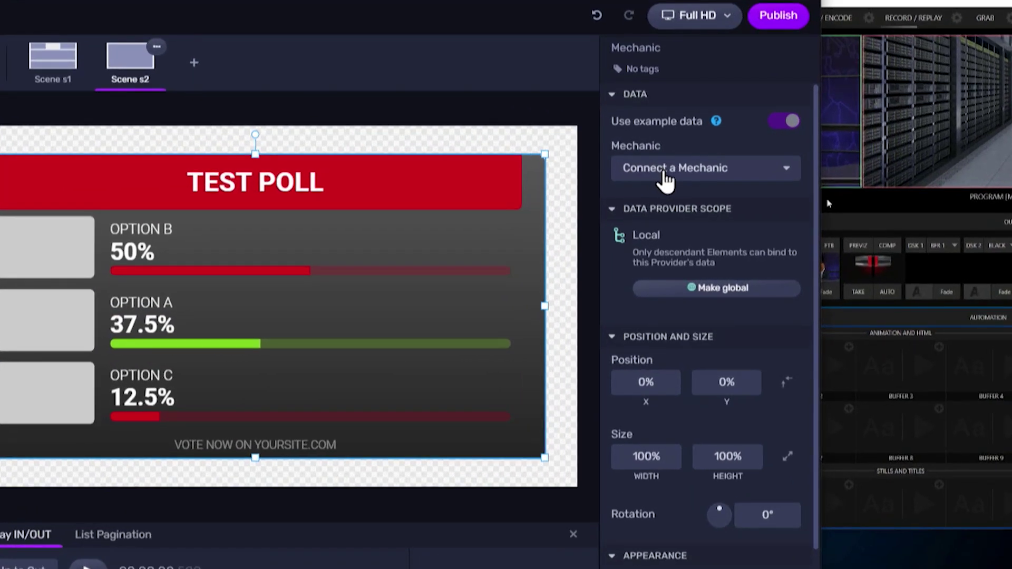
Step: Connect the Poll Card to the Beverage mechanic and select its red header bar
click(653, 161)
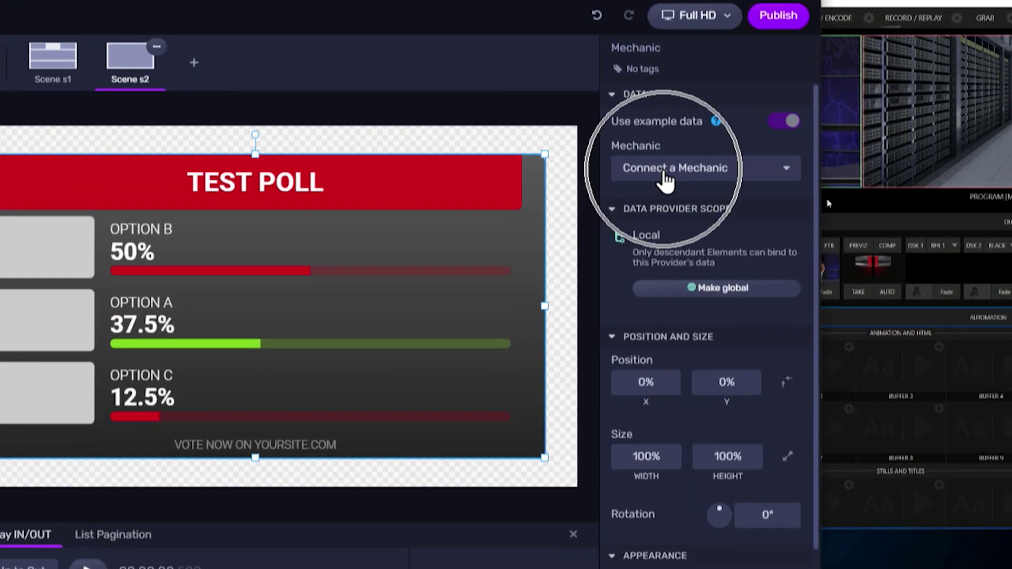
click(664, 174)
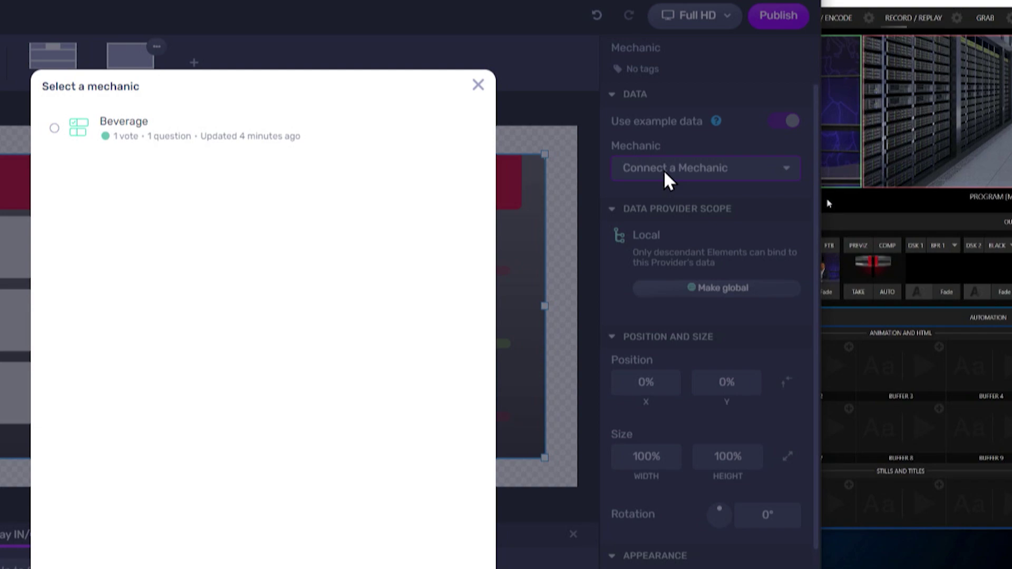
click(51, 130)
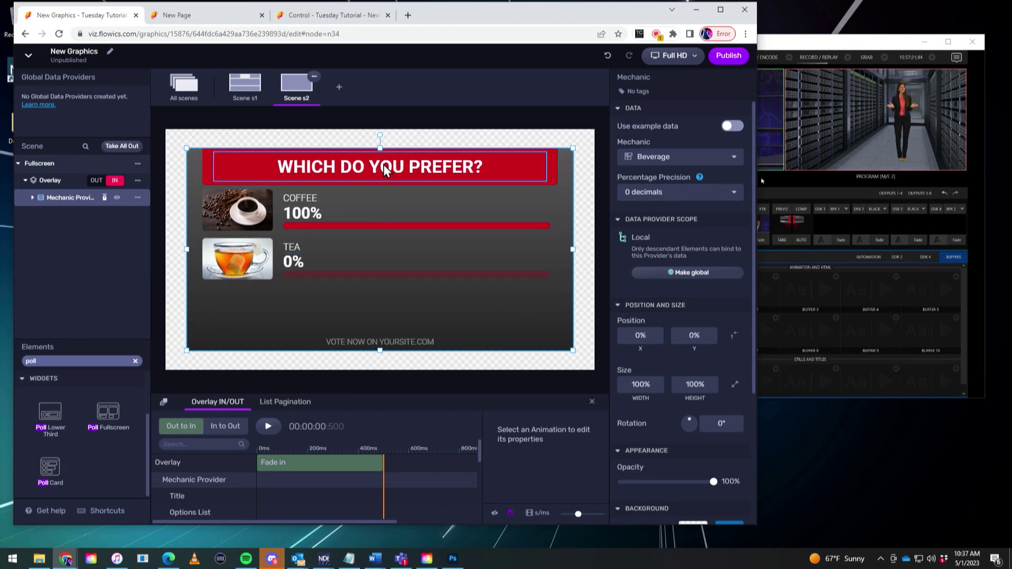
click(548, 175)
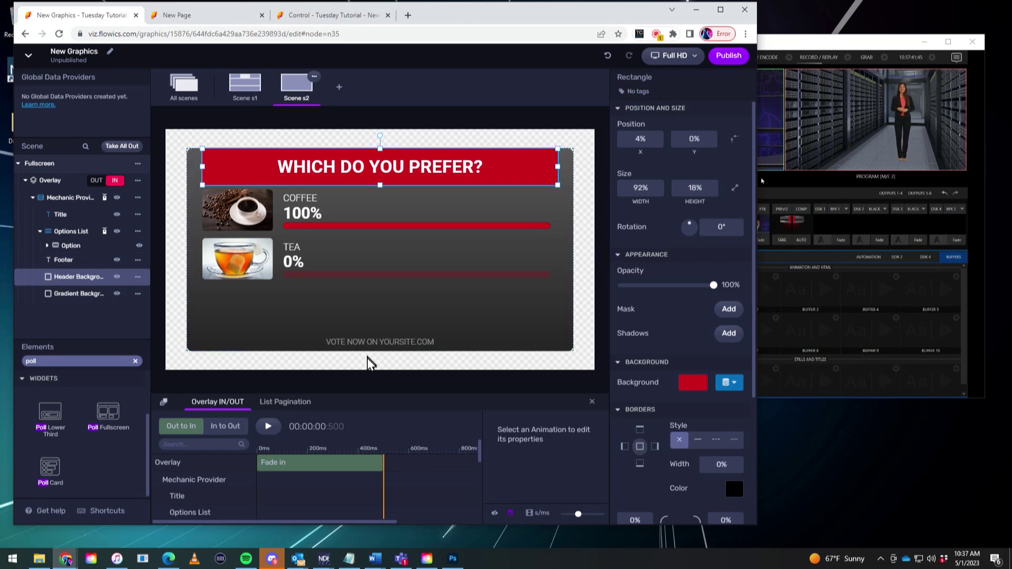
Step: Check the switcher monitor window, then return to the Flowics graphics editor
double_click(819, 46)
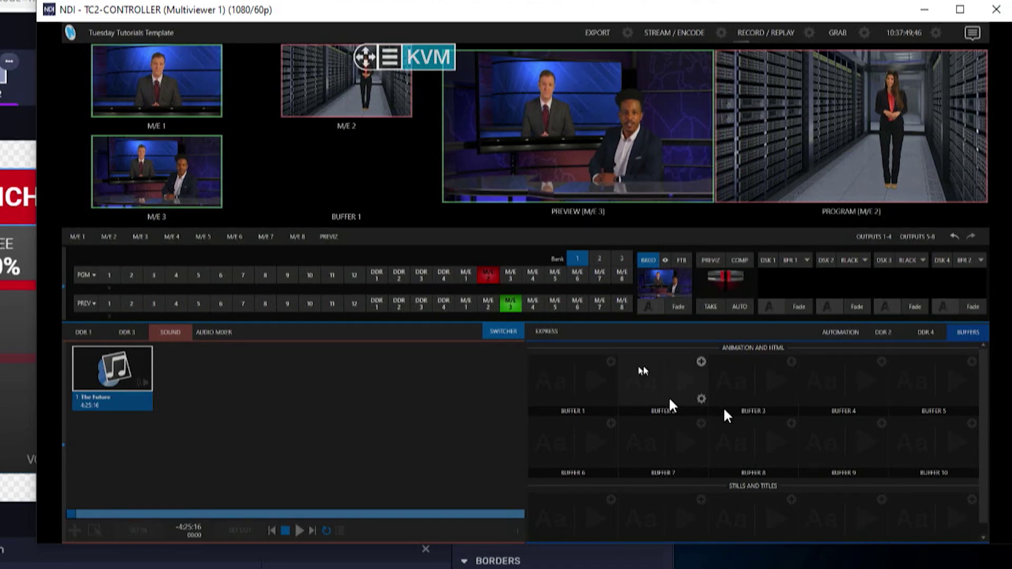
mouse_move(301, 26)
key(alt+Tab)
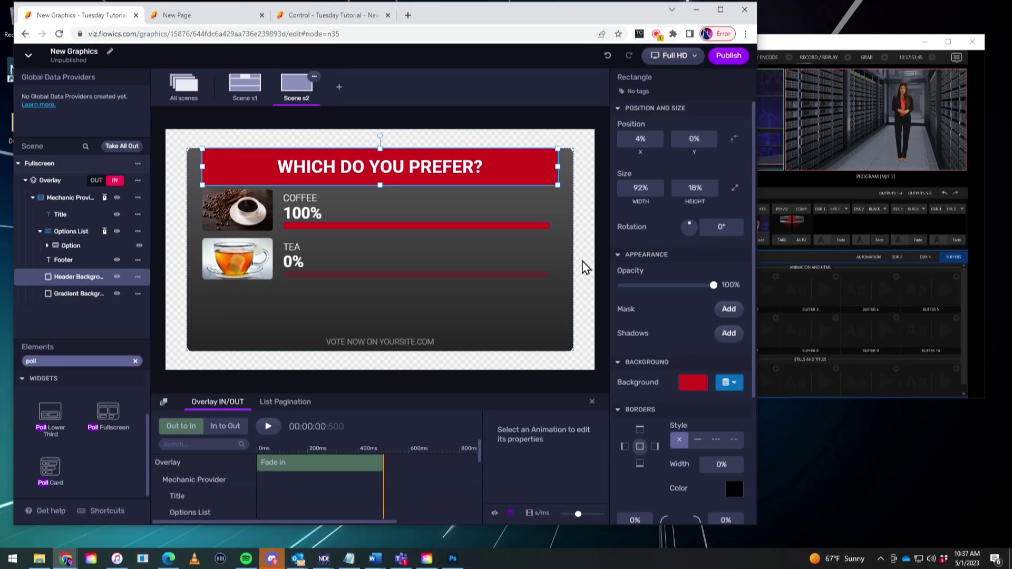
Step: Adjust the gradient background, then narrow the Mechanic Provider poll card to about 49.52% width
click(581, 265)
click(562, 304)
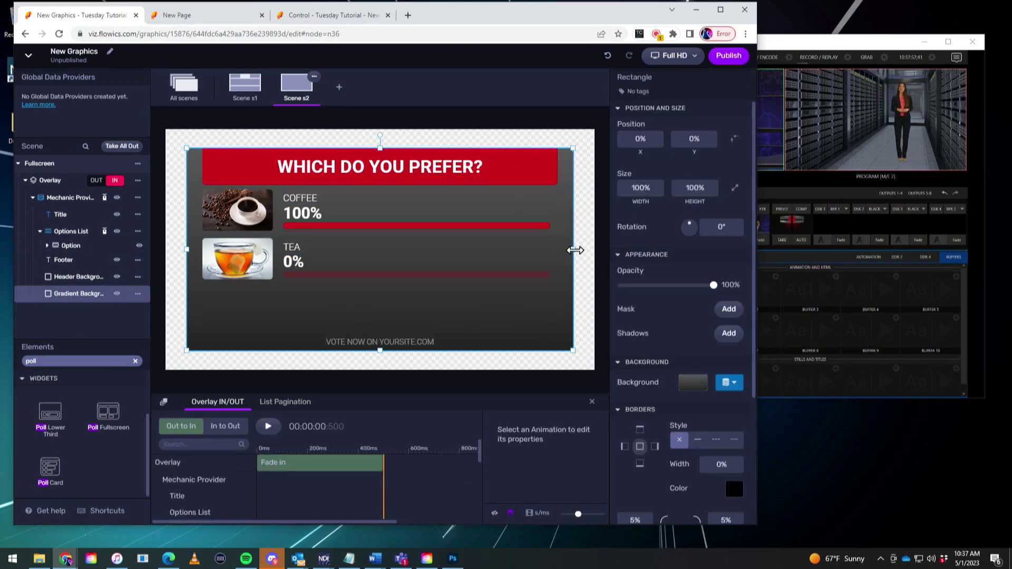
mouse_move(575, 250)
mouse_down()
mouse_move(522, 262)
mouse_move(571, 258)
mouse_up()
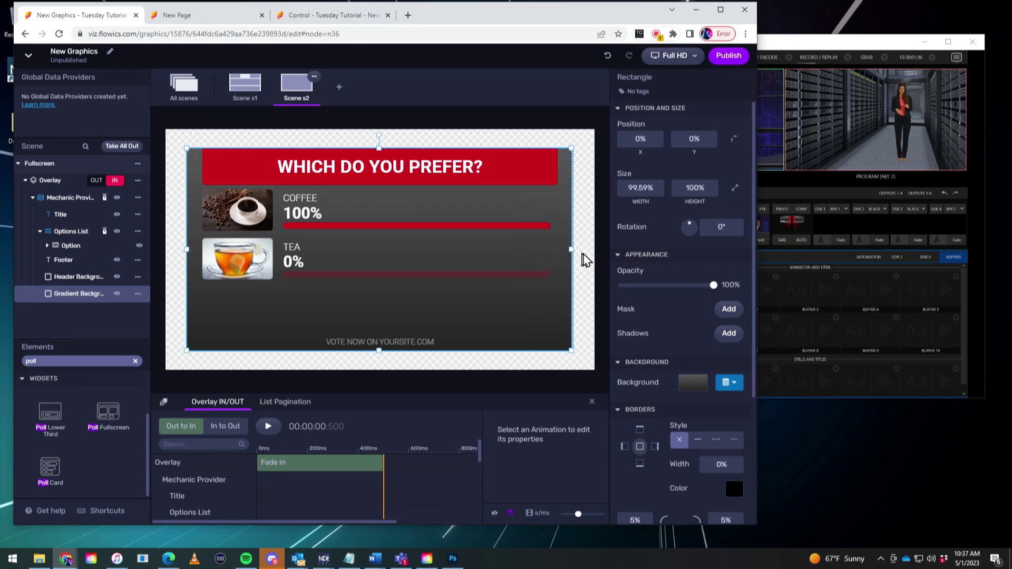
click(590, 200)
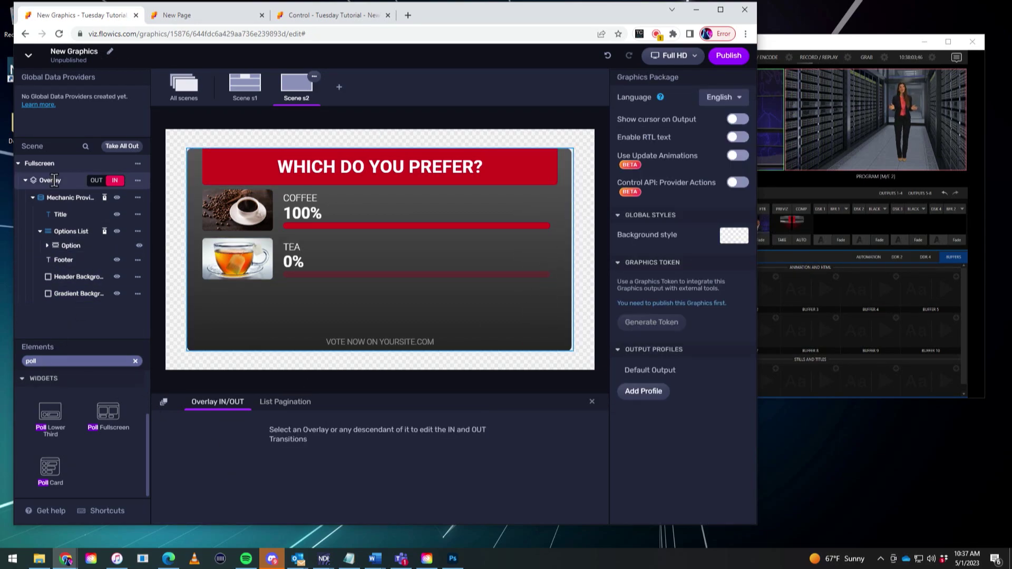
click(71, 197)
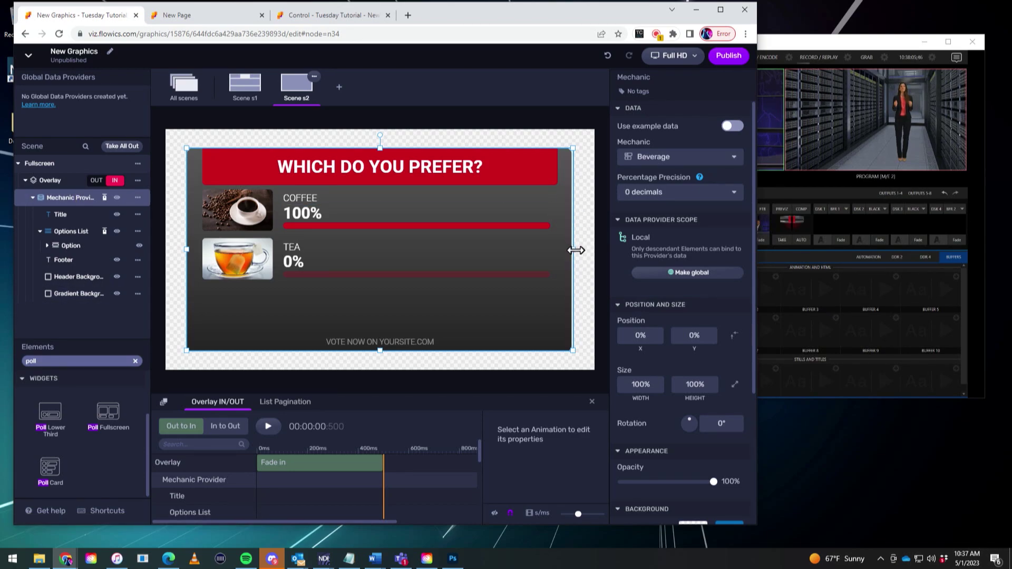
drag(574, 250, 382, 267)
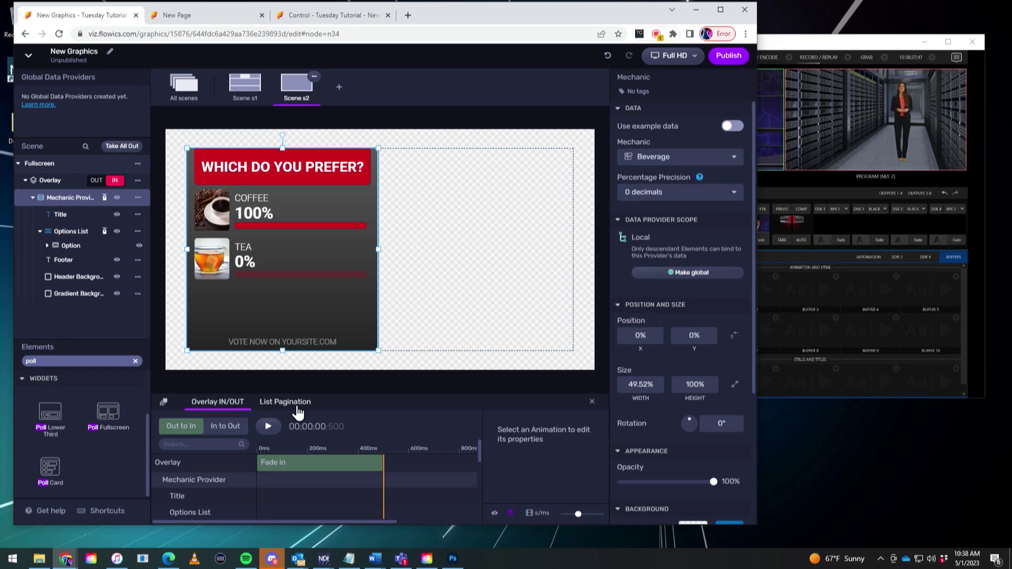
Step: Publish New Graphics for Classic Control and open its Remote control page
click(727, 57)
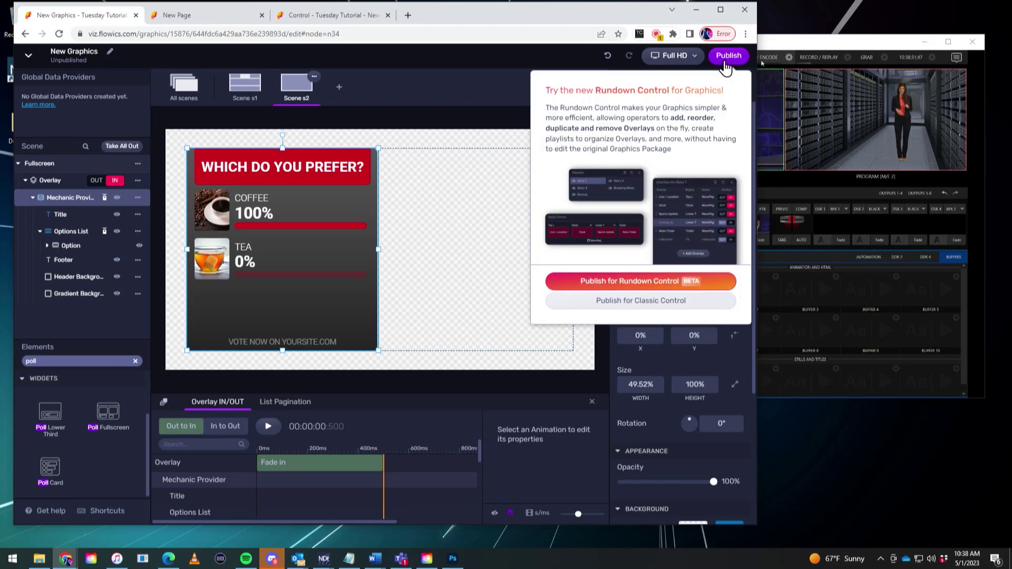
click(643, 301)
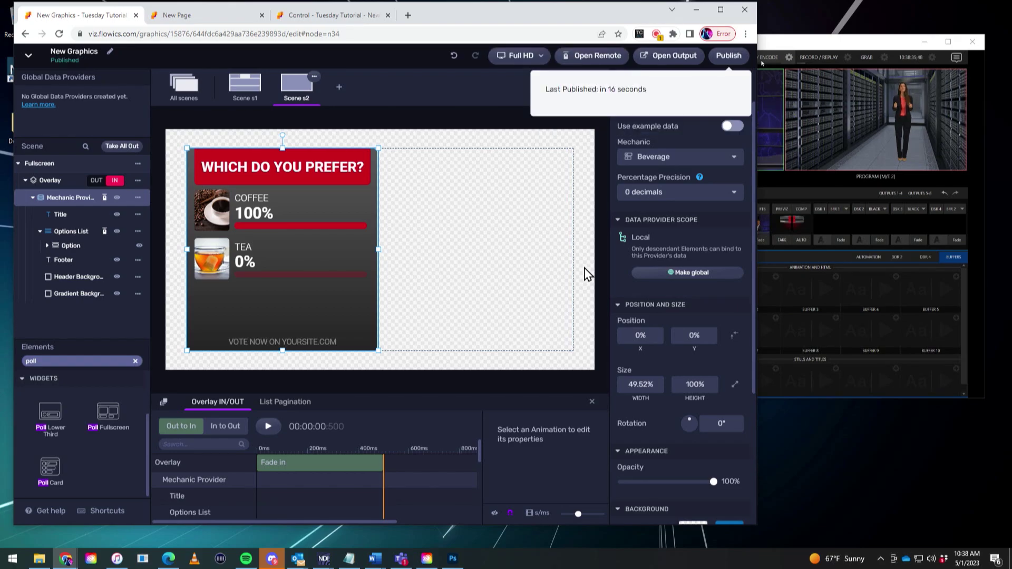
click(606, 59)
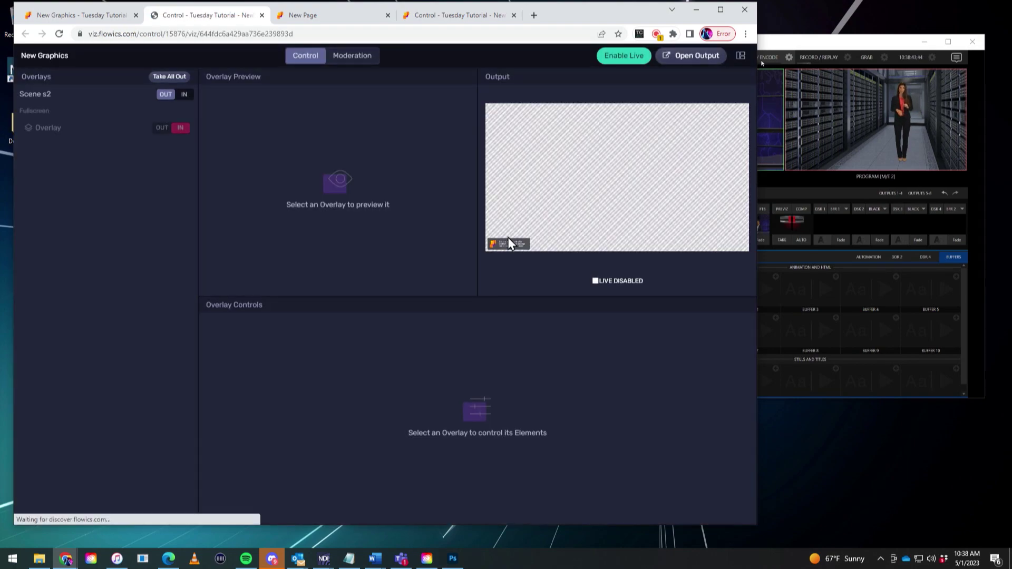
Step: Enable live output and take Scene s2 IN so the Beverage poll card airs
click(631, 61)
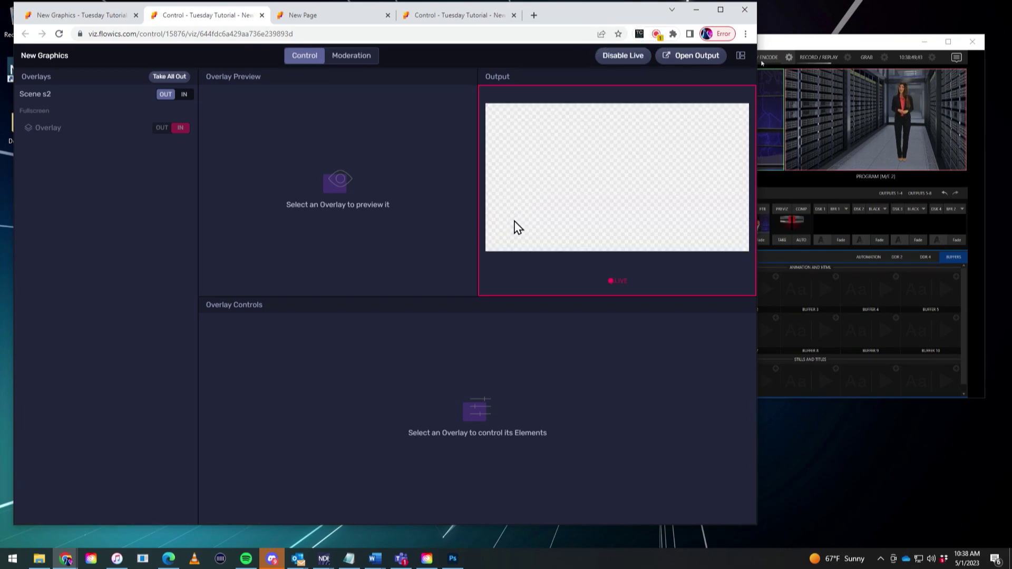
click(183, 94)
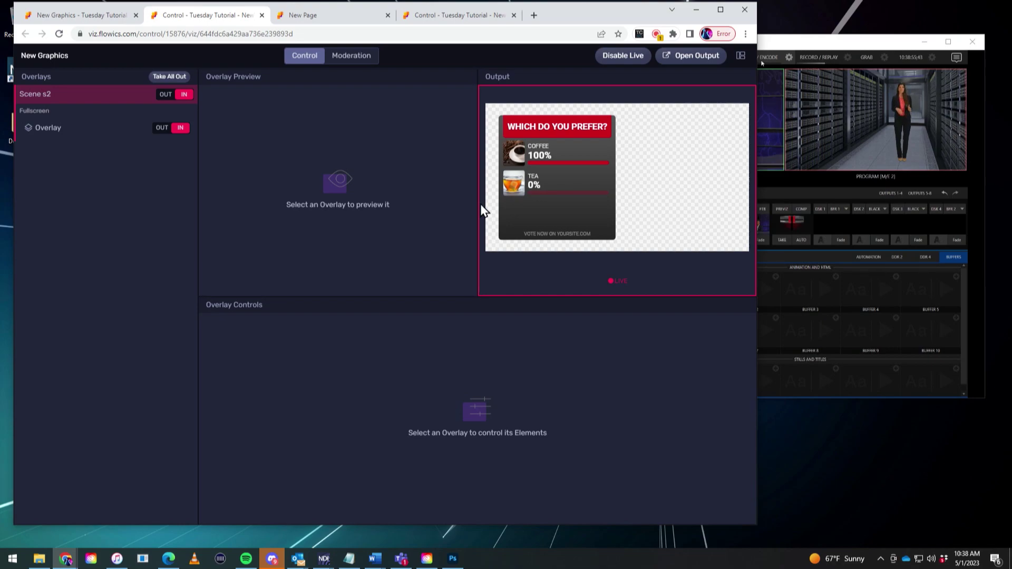
click(693, 62)
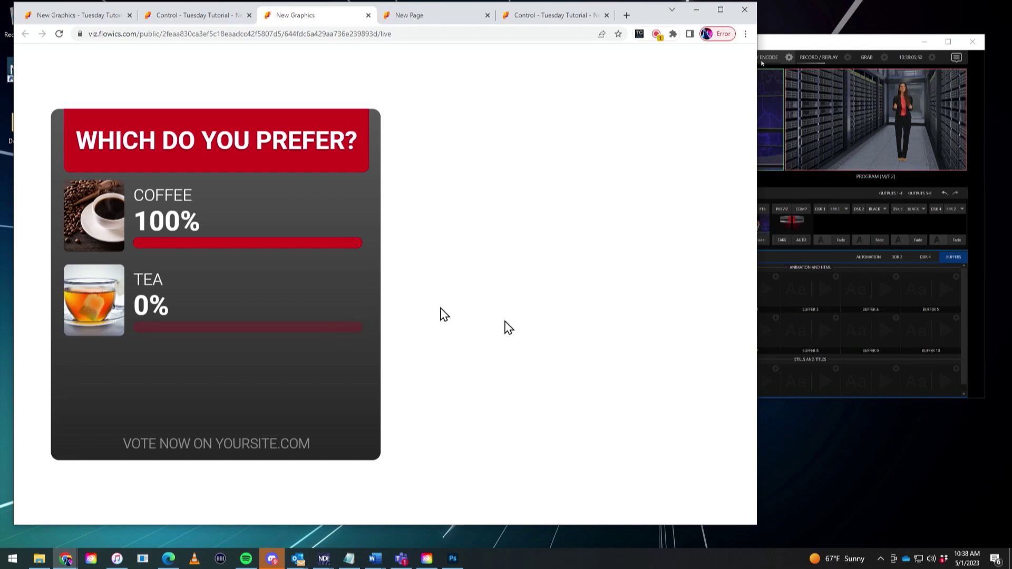
Step: Copy the live output page's URL from the browser address bar
click(312, 34)
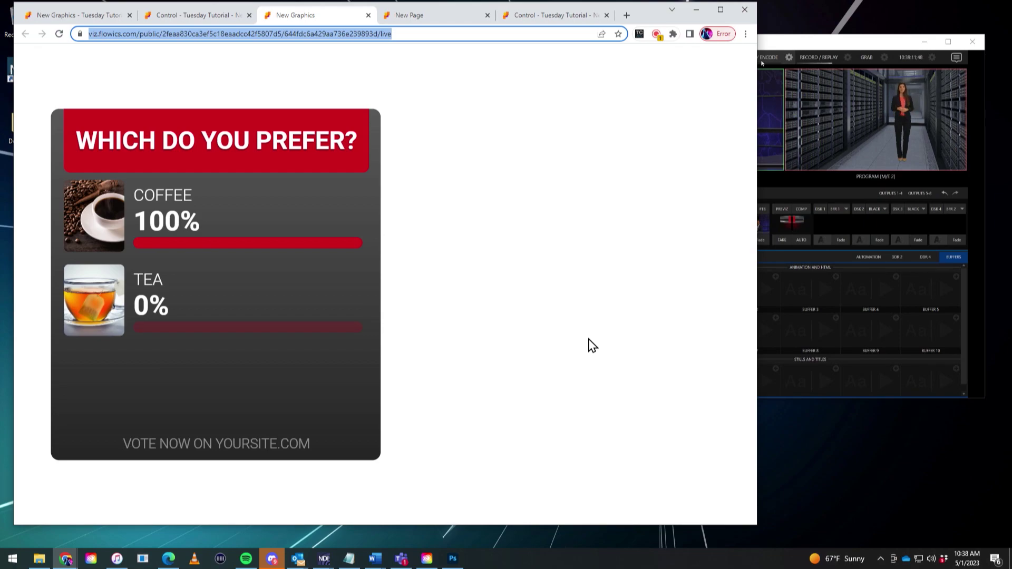
right_click(354, 37)
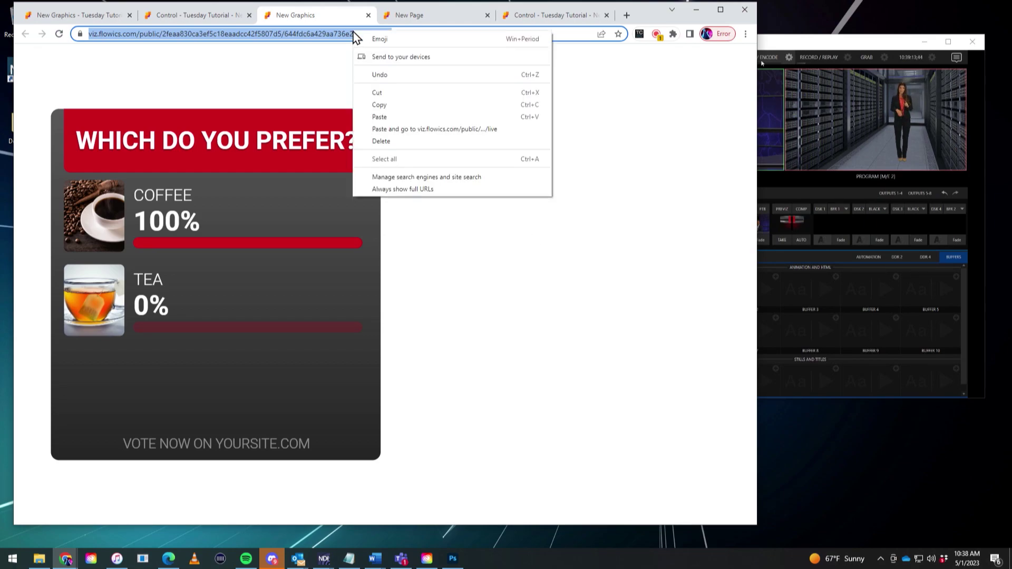
click(373, 113)
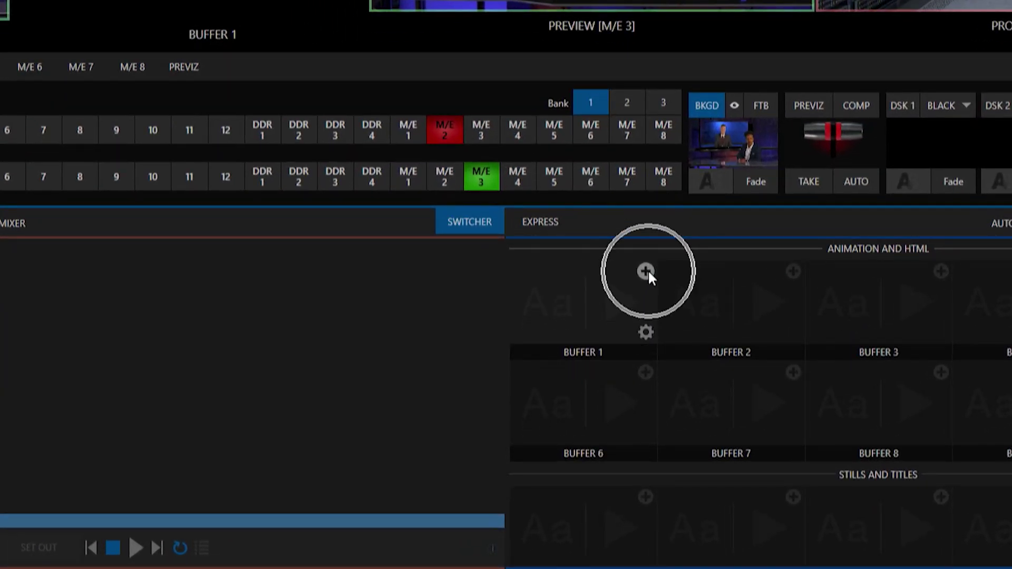
Step: Load the pasted Flowics output URL into Buffer 1 as a Web Browser source showing the Beverage poll card
click(645, 272)
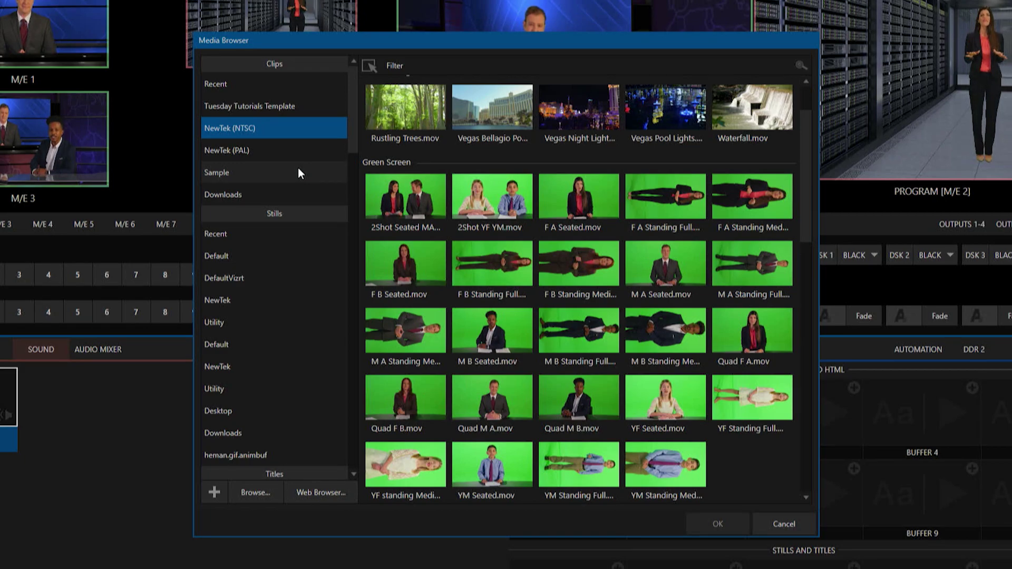
click(336, 496)
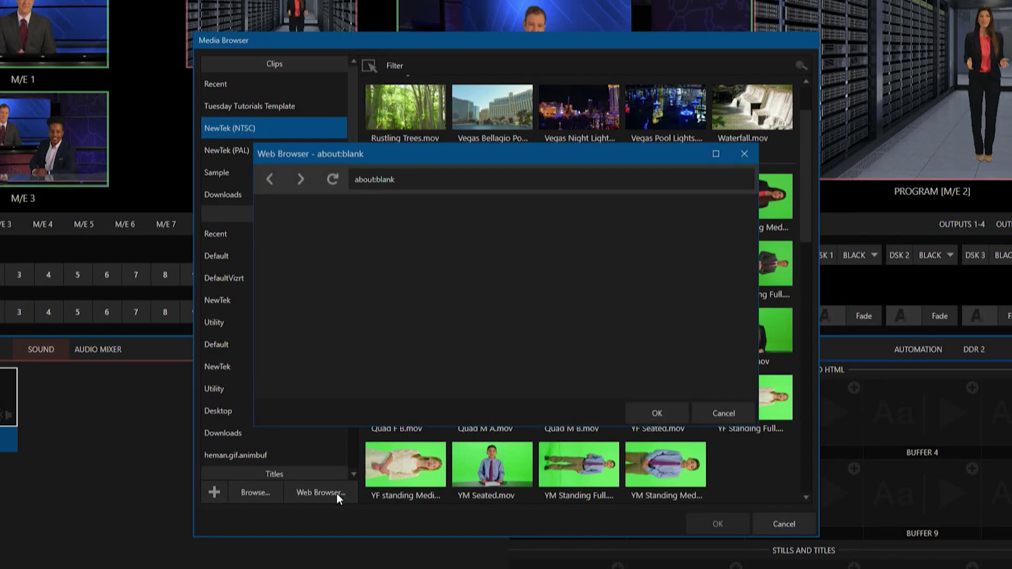
click(444, 178)
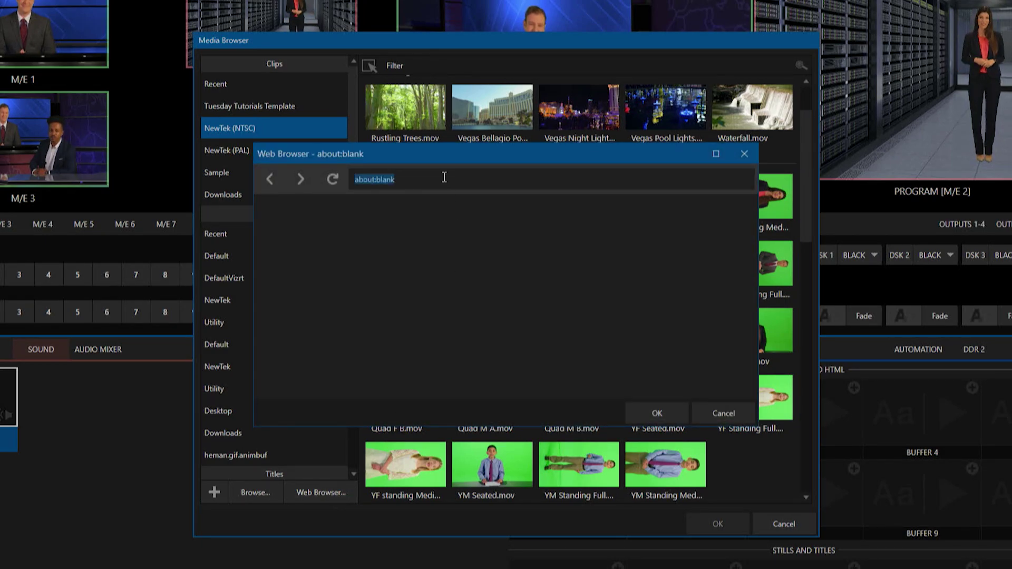
key(ctrl+v)
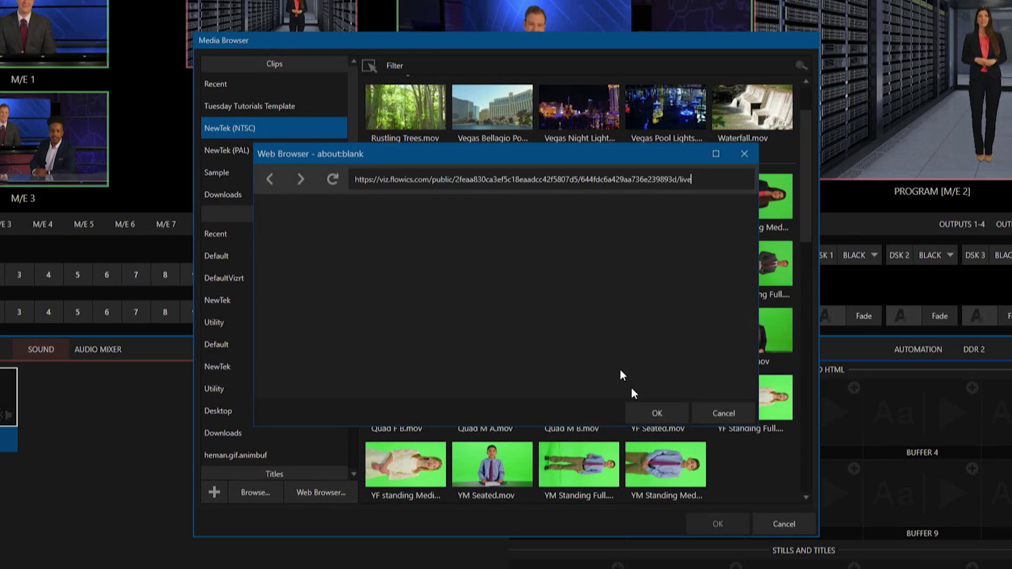
click(657, 414)
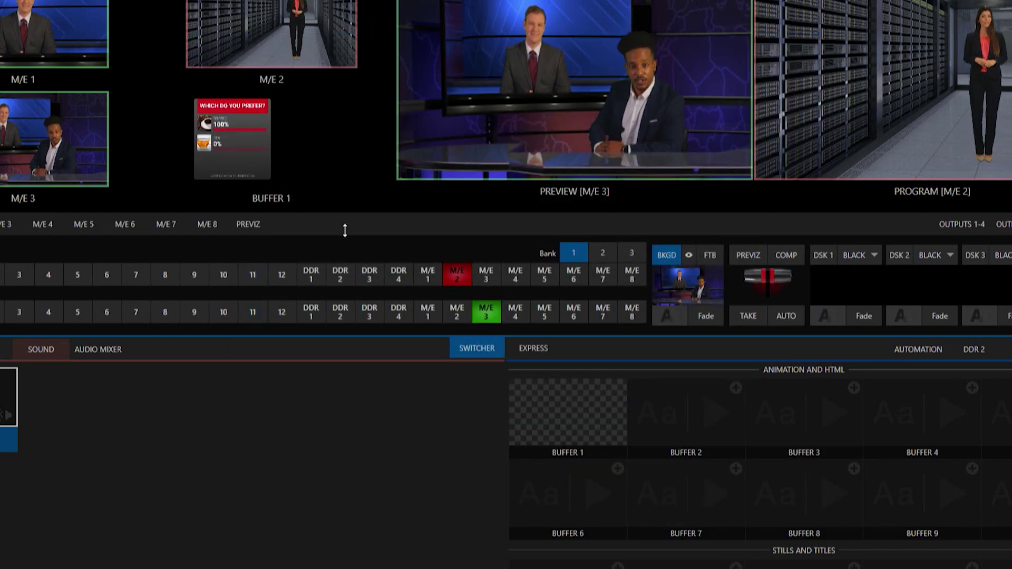
Step: Set DSK 1's source to Buffers > BFR 1 and fade the Beverage poll card over Program
click(263, 166)
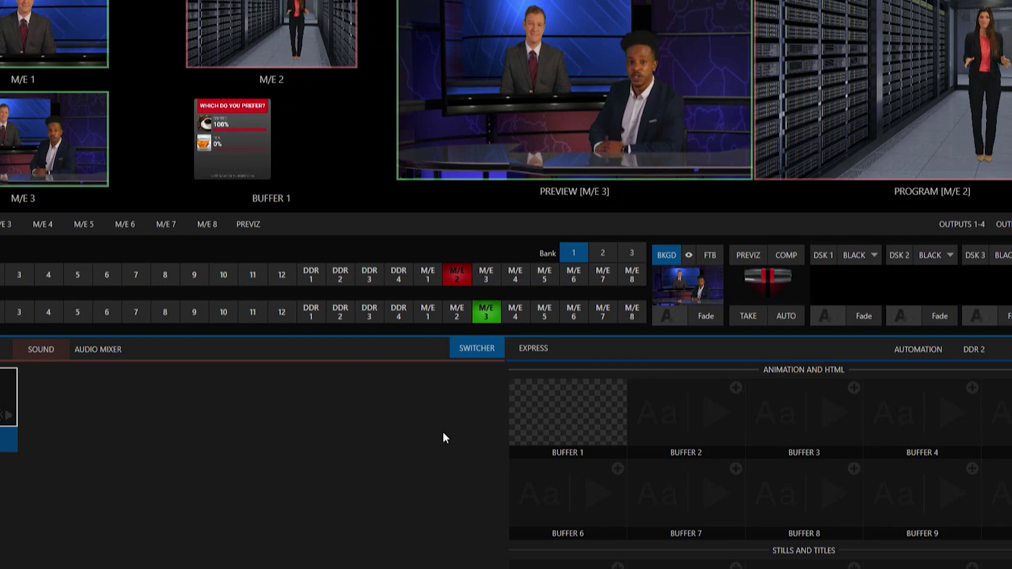
click(873, 260)
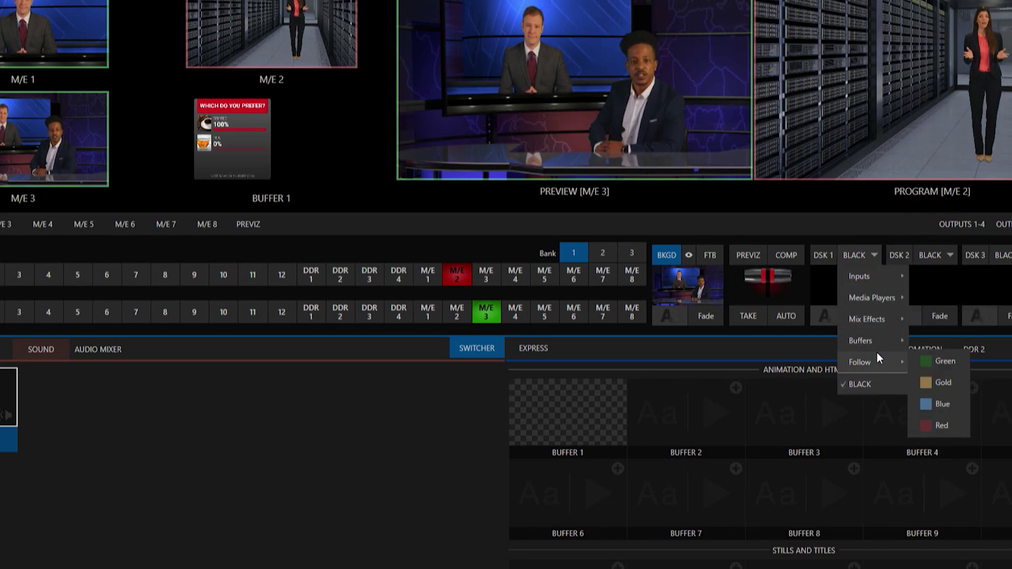
mouse_move(883, 339)
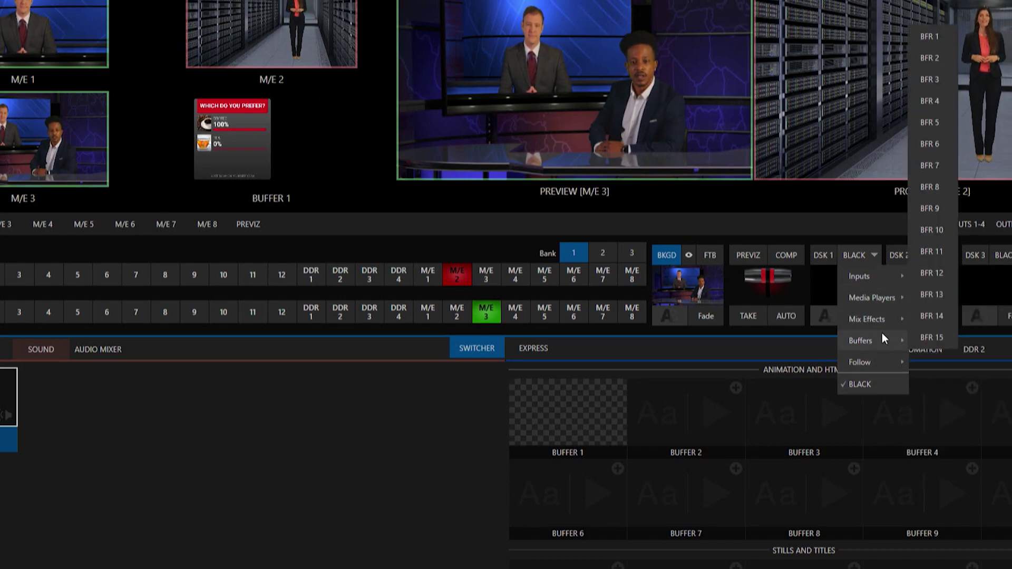
click(943, 35)
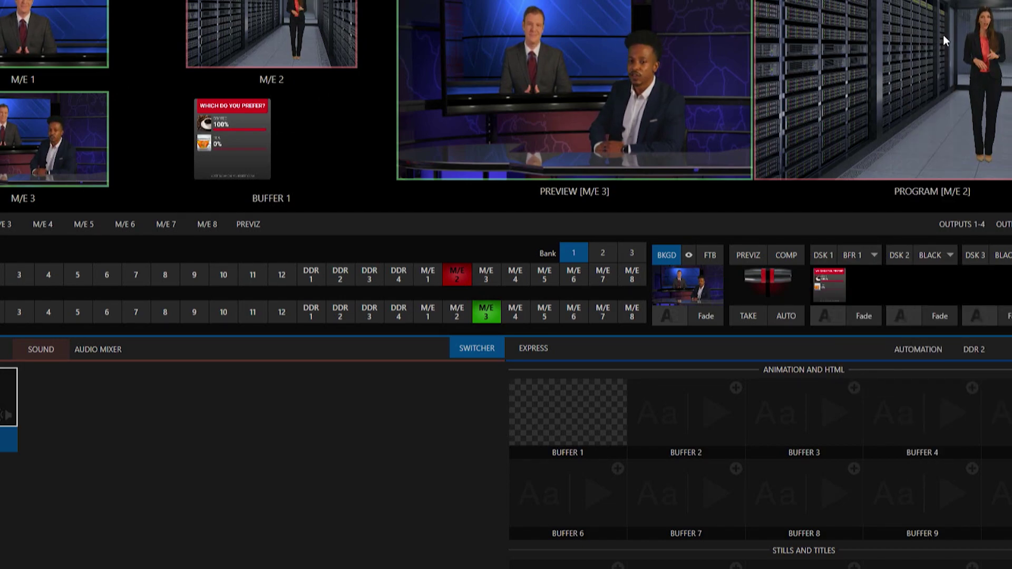
click(860, 316)
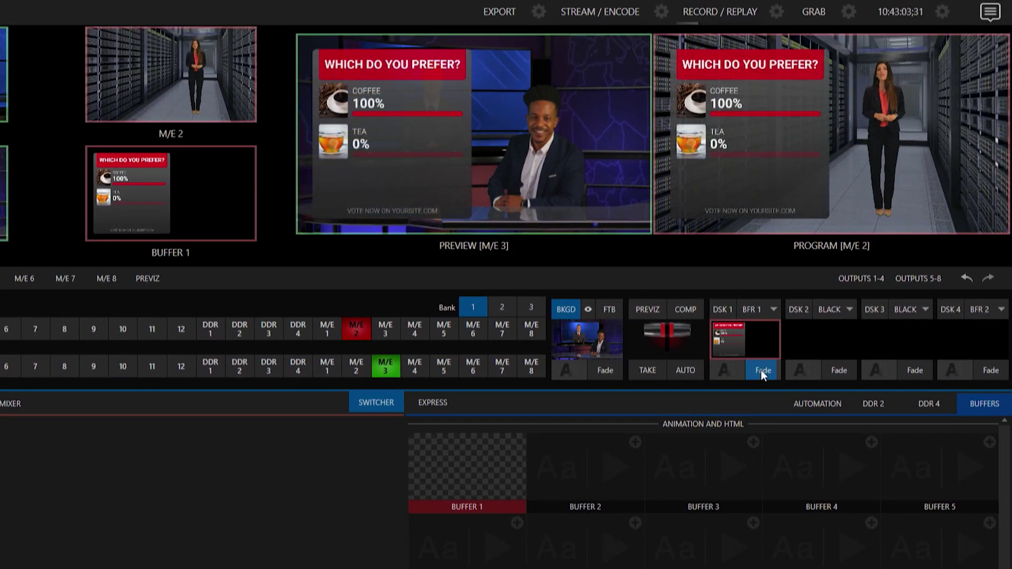